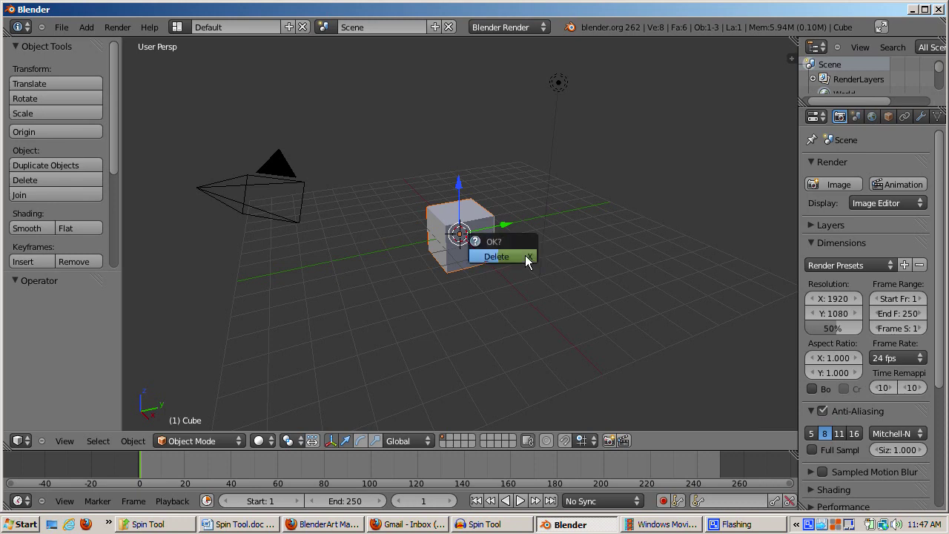
# - Delete the default cube and add a circle mesh in top orthographic view
pyautogui.press('Escape')
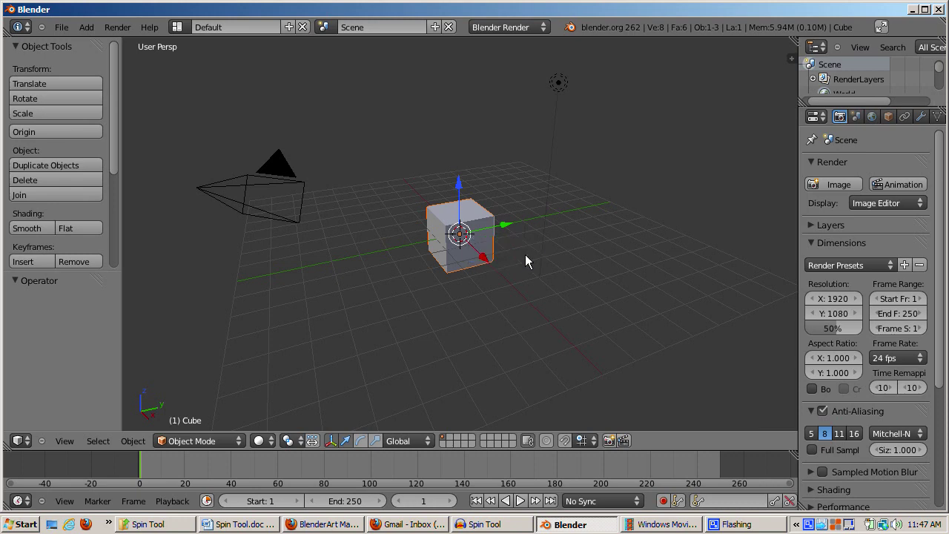
pyautogui.press('x')
pyautogui.press('Escape')
pyautogui.press('x')
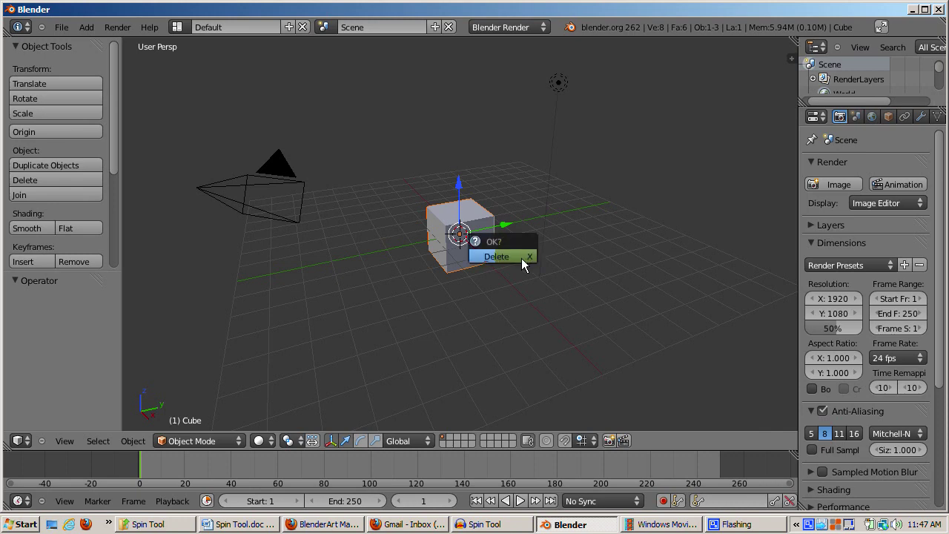
pyautogui.click(522, 259)
pyautogui.press('KP_7')
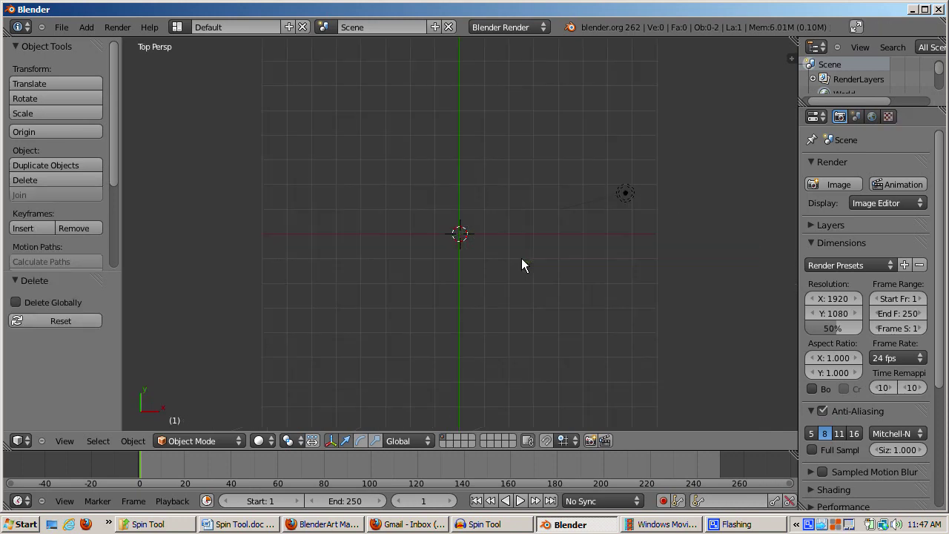
pyautogui.press('KP_5')
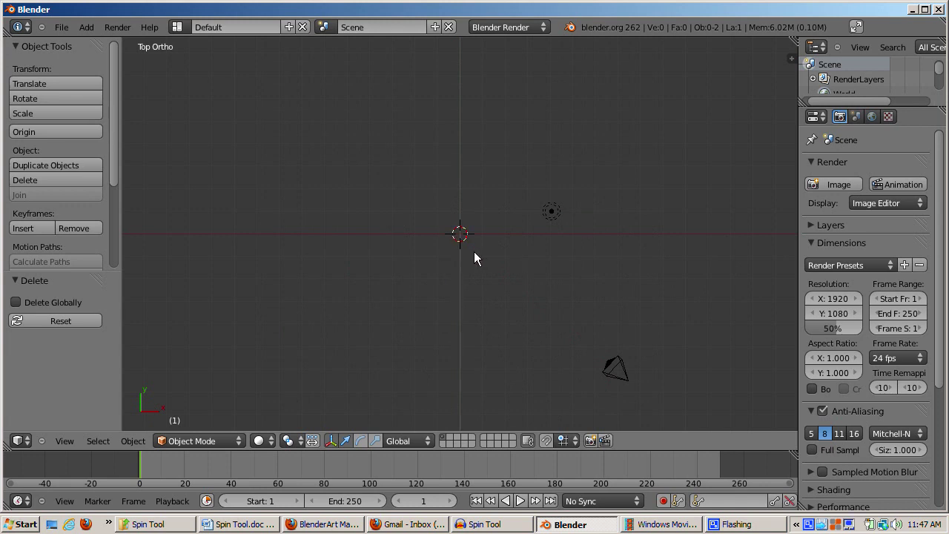
pyautogui.hotkey('shift', 'a')
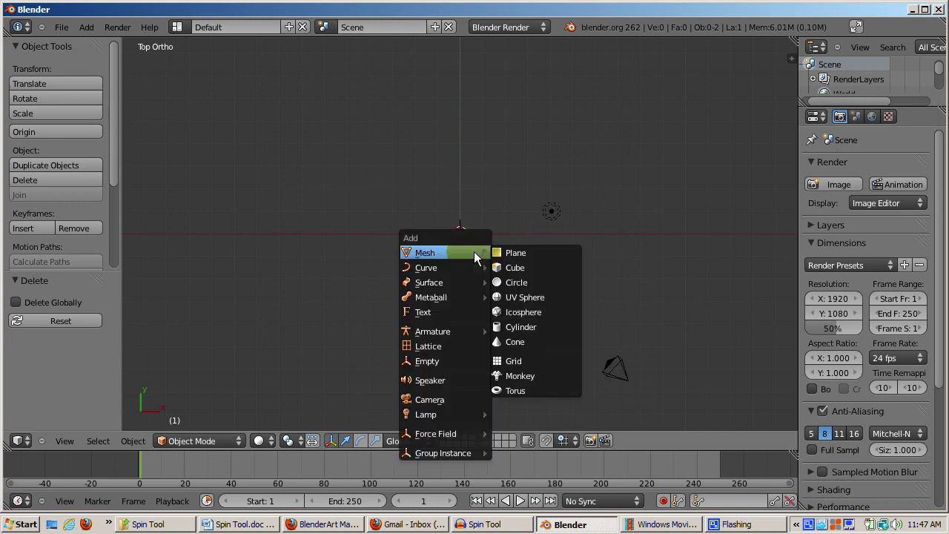
pyautogui.click(518, 286)
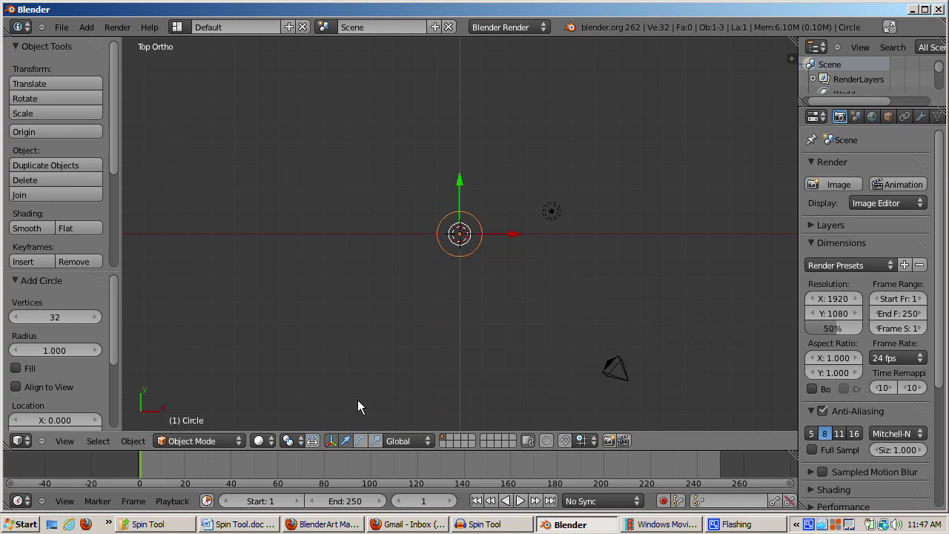
# - Hide the manipulator, rotate the circle 90° about X in front view, and enter Edit Mode
pyautogui.click(330, 443)
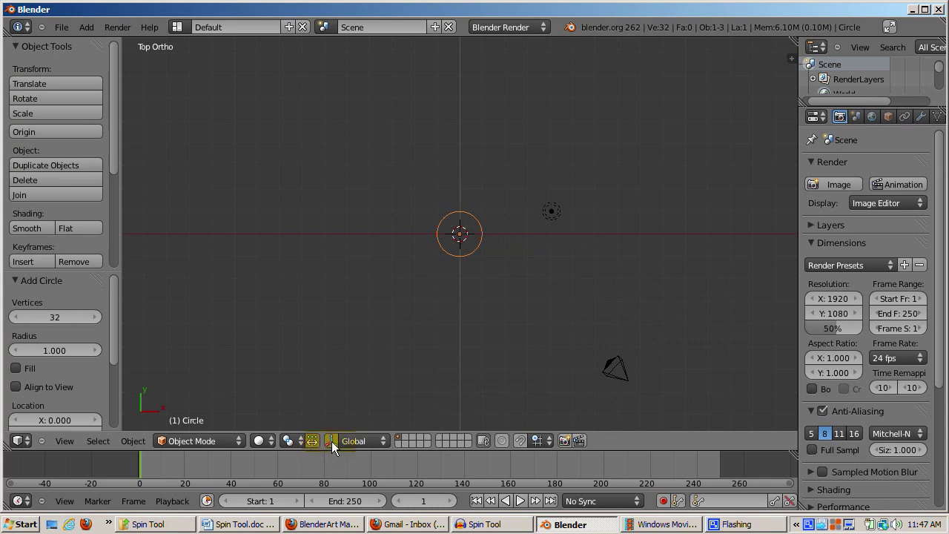
pyautogui.scroll(3, 558, 311)
pyautogui.click(558, 311)
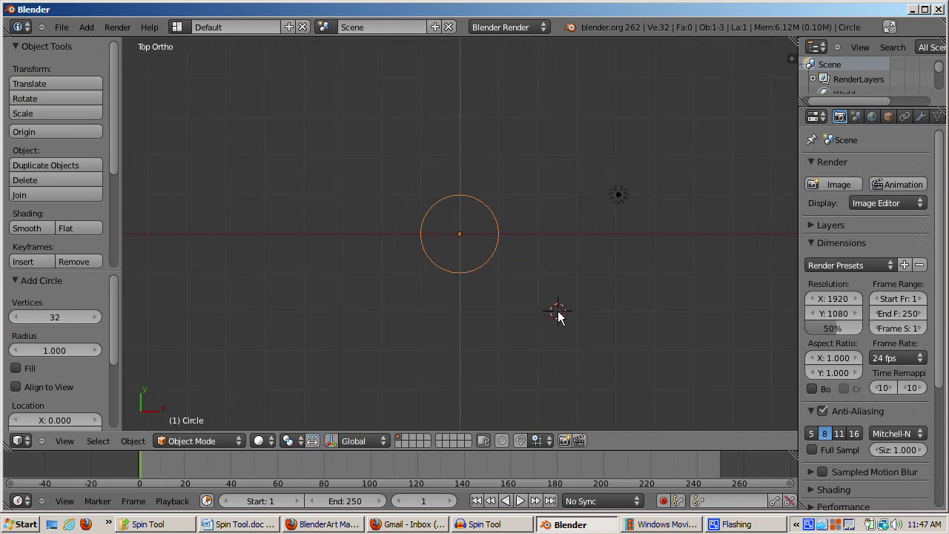
pyautogui.press('KP_1')
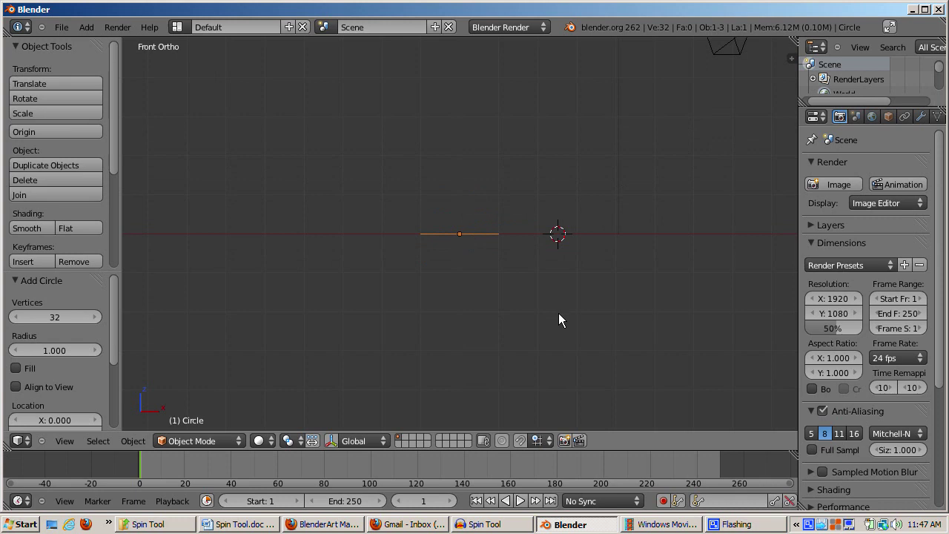
pyautogui.press('r')
pyautogui.write('x')
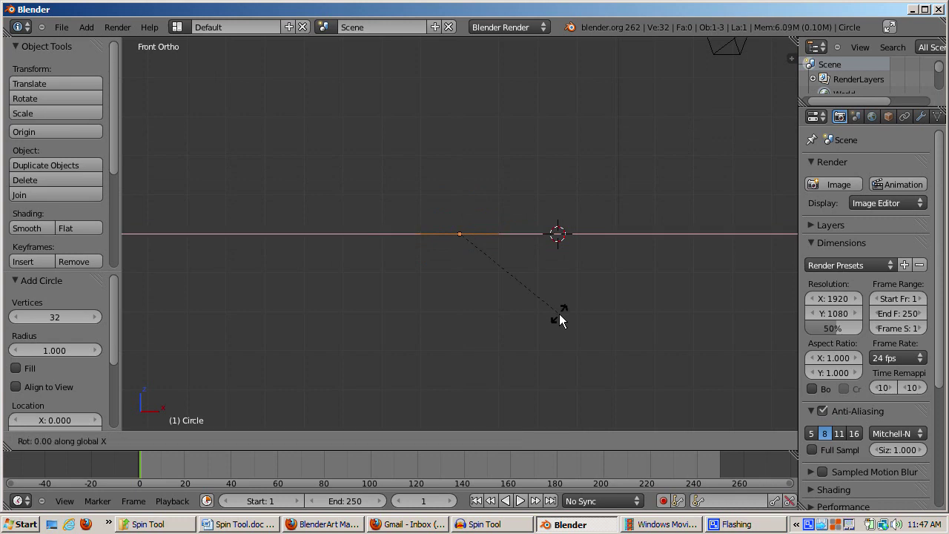
pyautogui.write('90')
pyautogui.press('Return')
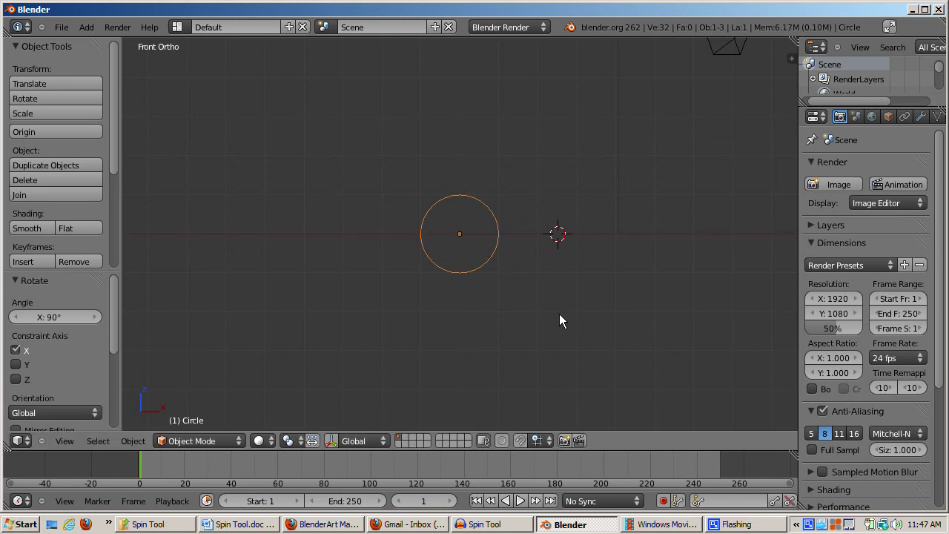
pyautogui.press('Tab')
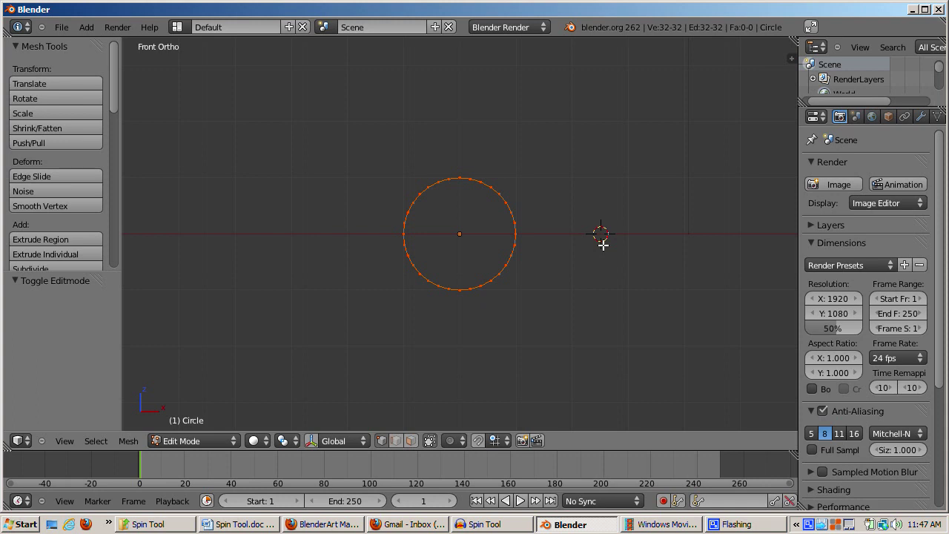
# - In top view, place the 3D cursor on the X axis right of the circle
pyautogui.press('KP_7')
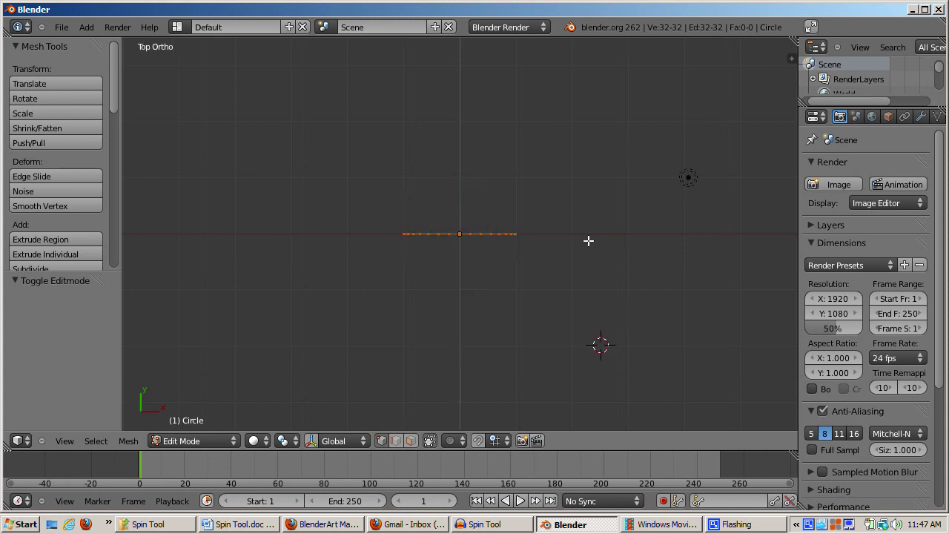
pyautogui.click(576, 234)
pyautogui.moveTo(116, 85); pyautogui.dragTo(119, 159)
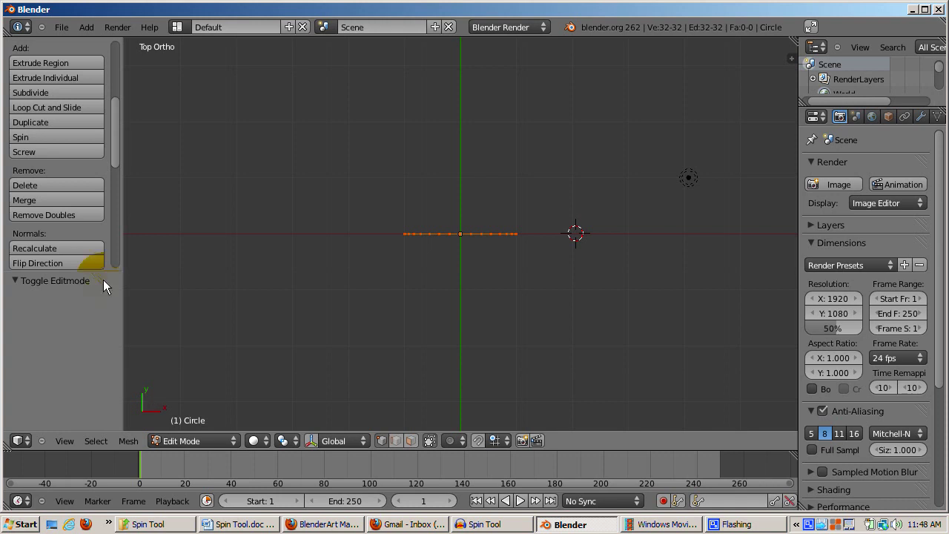
# - Spin the circle around the 3D cursor with 360 degrees and 32 steps, then select all
pyautogui.click(67, 138)
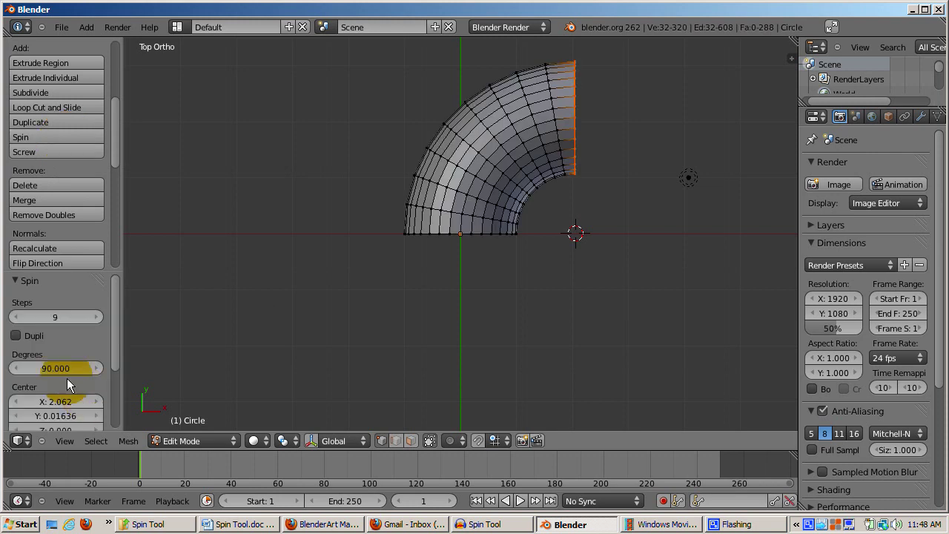
pyautogui.moveTo(113, 327); pyautogui.dragTo(116, 362)
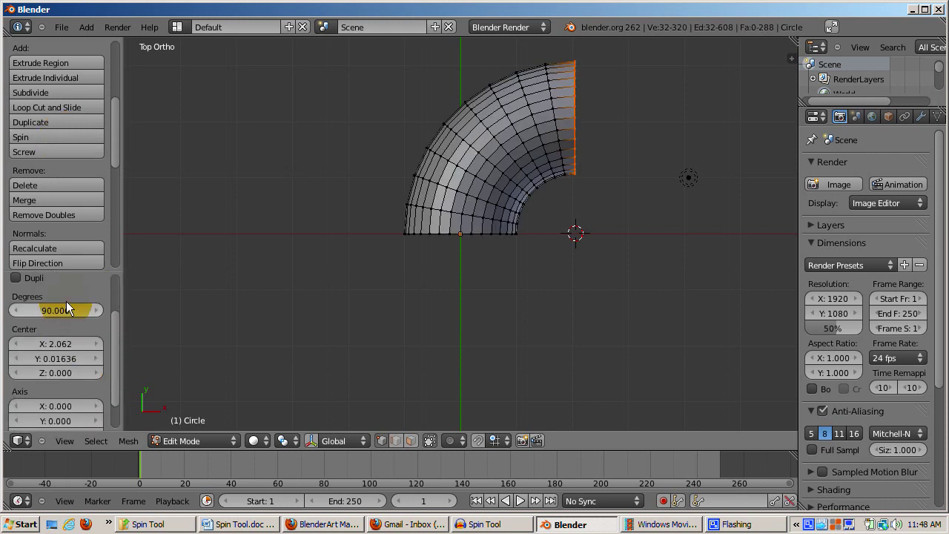
pyautogui.scroll(2, 112, 346)
pyautogui.click(69, 343)
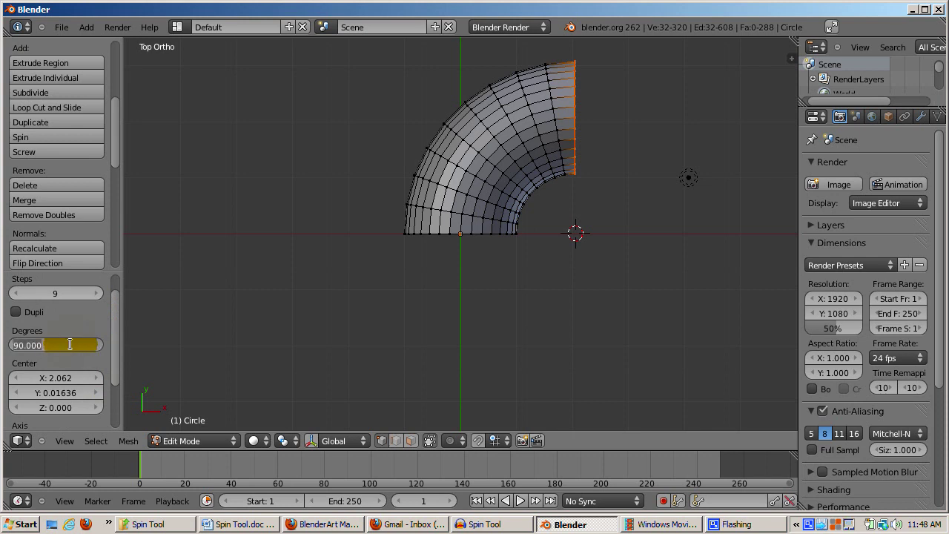
pyautogui.write('360')
pyautogui.press('Return')
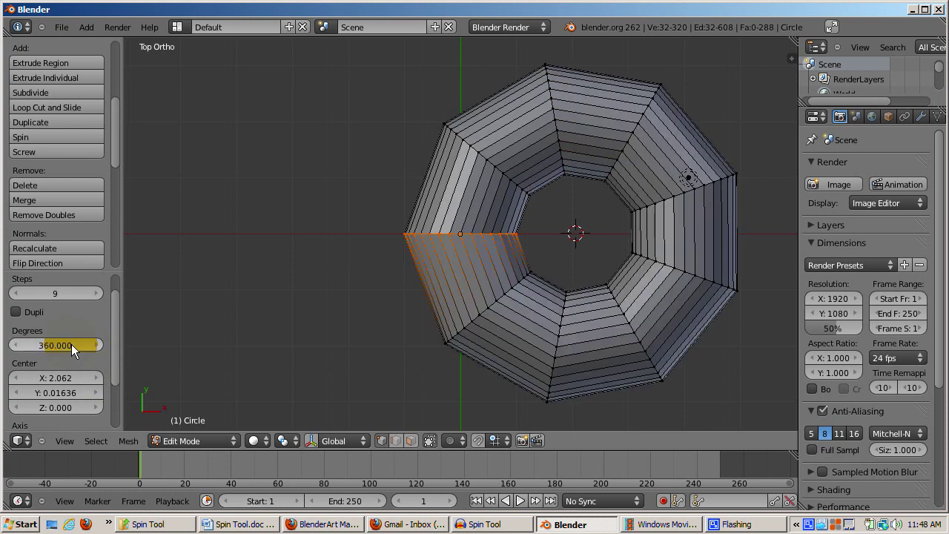
pyautogui.click(98, 294)
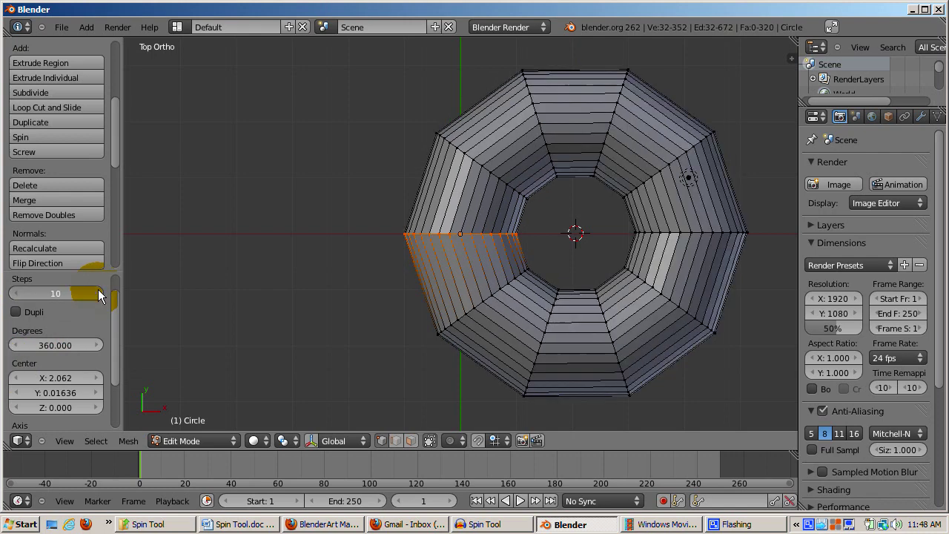
pyautogui.moveTo(98, 294); pyautogui.dragTo(76, 294)
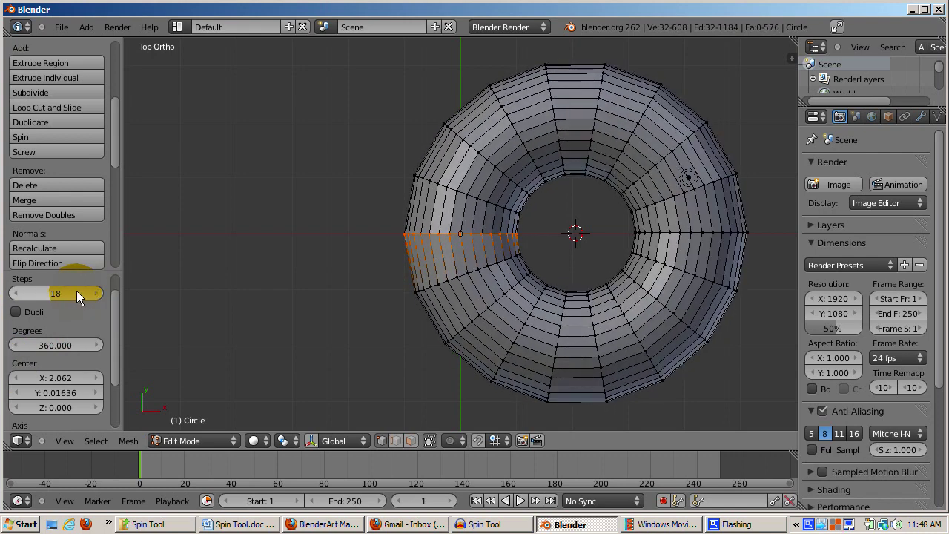
pyautogui.click(58, 293)
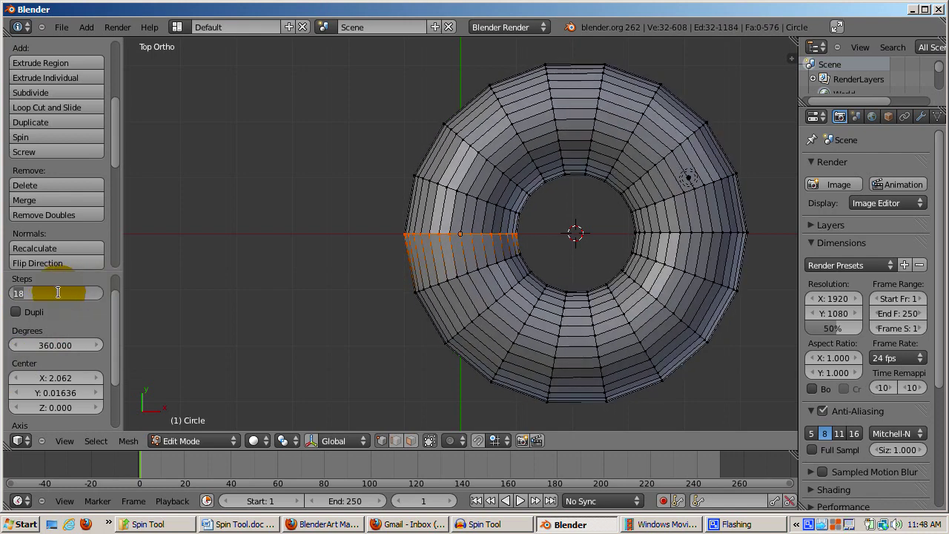
pyautogui.write('32')
pyautogui.press('Return')
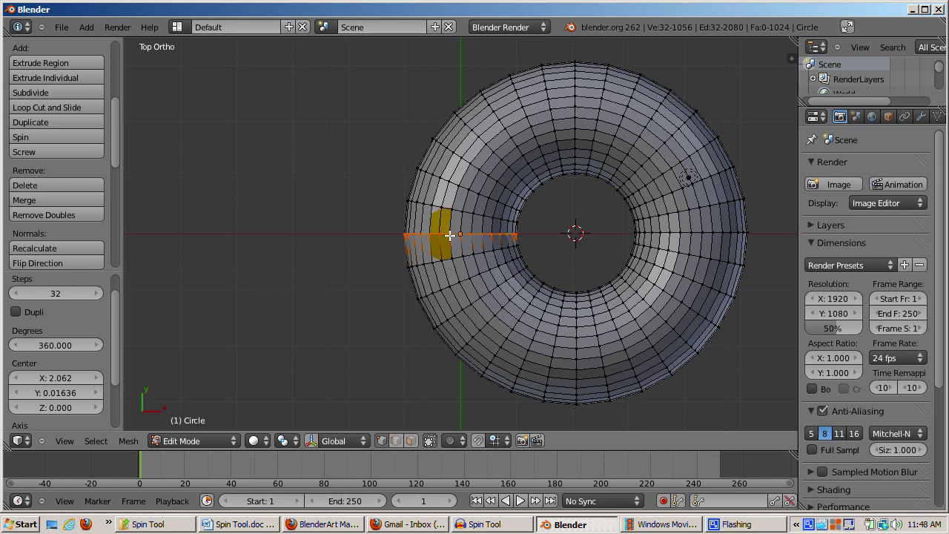
pyautogui.press('a')
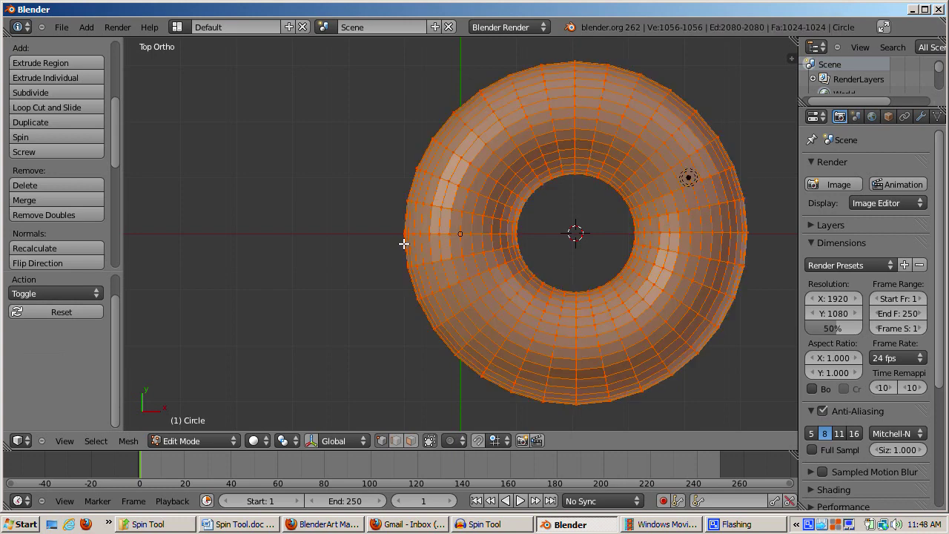
# - Remove doubles to merge the seam vertices, then toggle out of and back into Edit Mode
pyautogui.press('w')
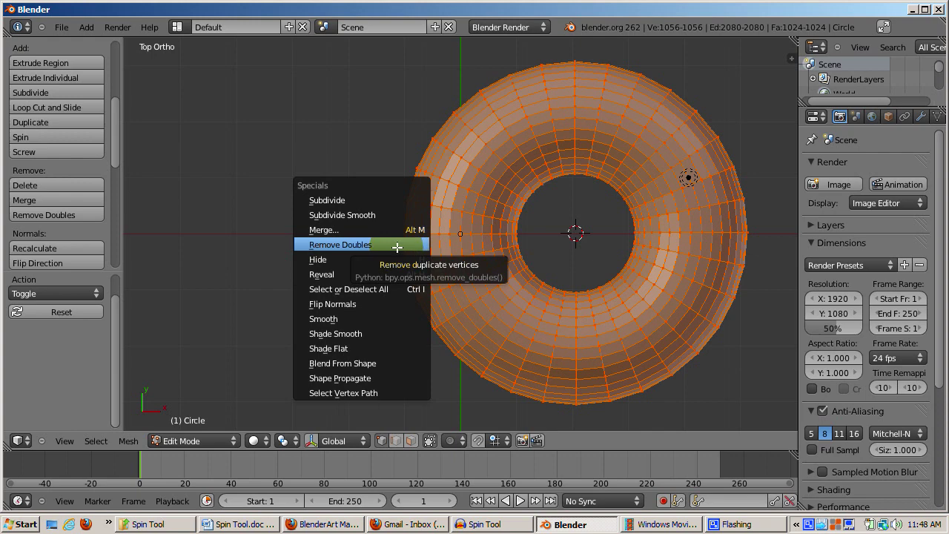
pyautogui.click(398, 245)
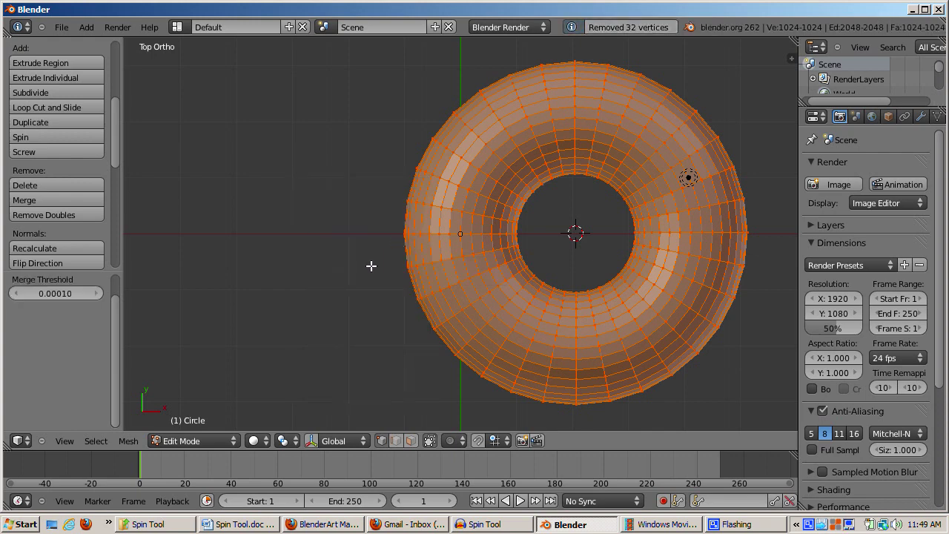
pyautogui.press('Tab')
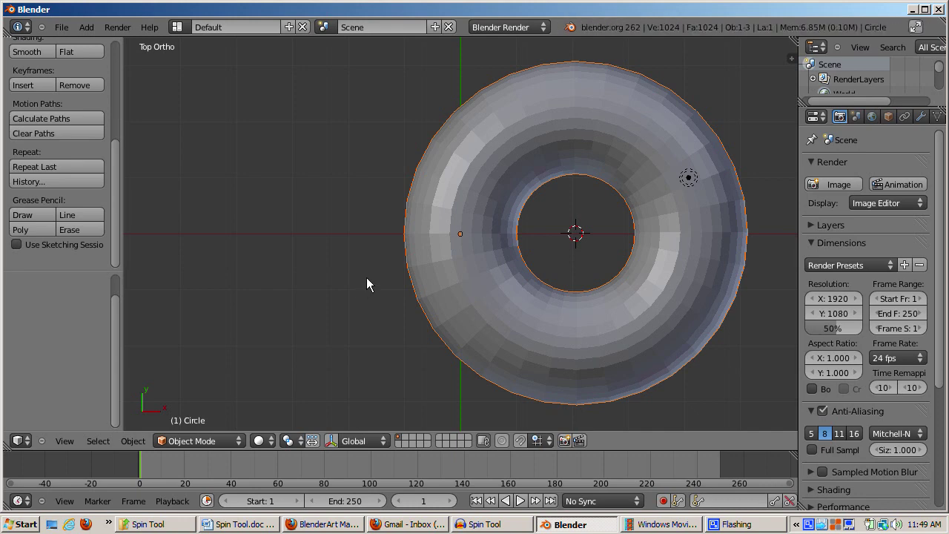
pyautogui.press('Tab')
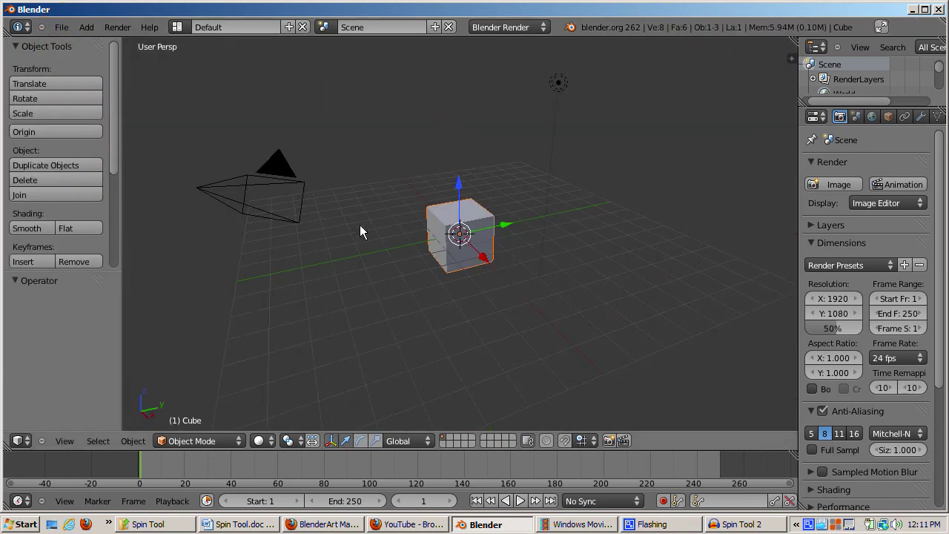
# - Delete the default cube and add a plane in front orthographic view
pyautogui.press('x')
pyautogui.click(360, 223)
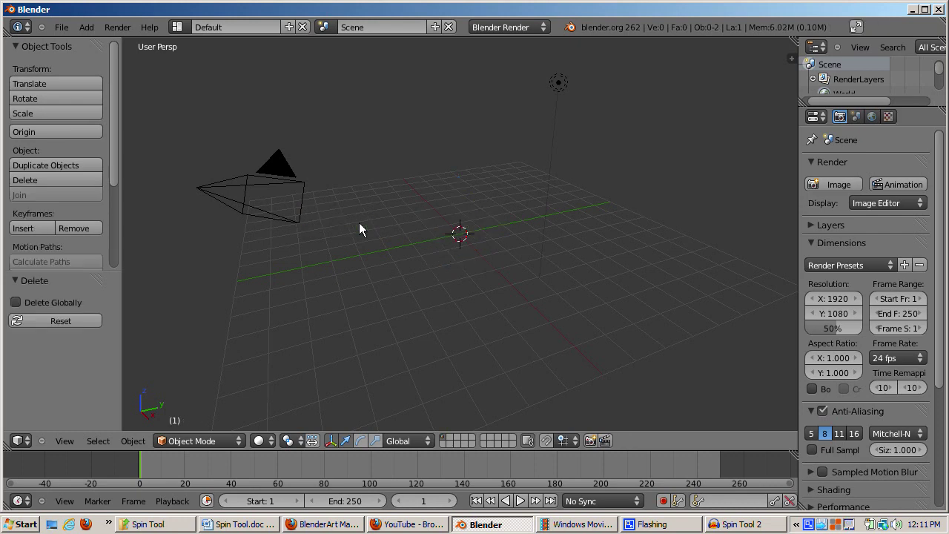
pyautogui.press('KP_1')
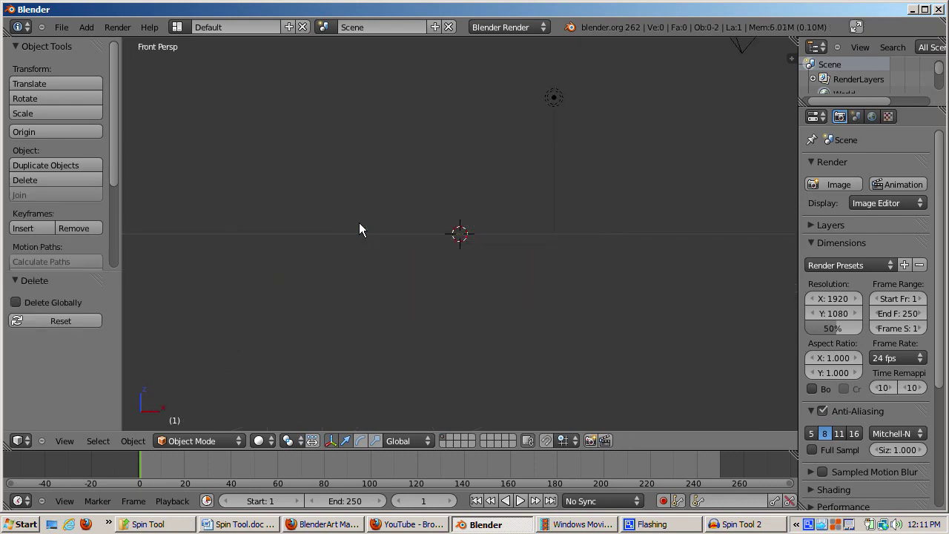
pyautogui.press('KP_5')
pyautogui.hotkey('shift', 'a')
pyautogui.moveTo(363, 223)
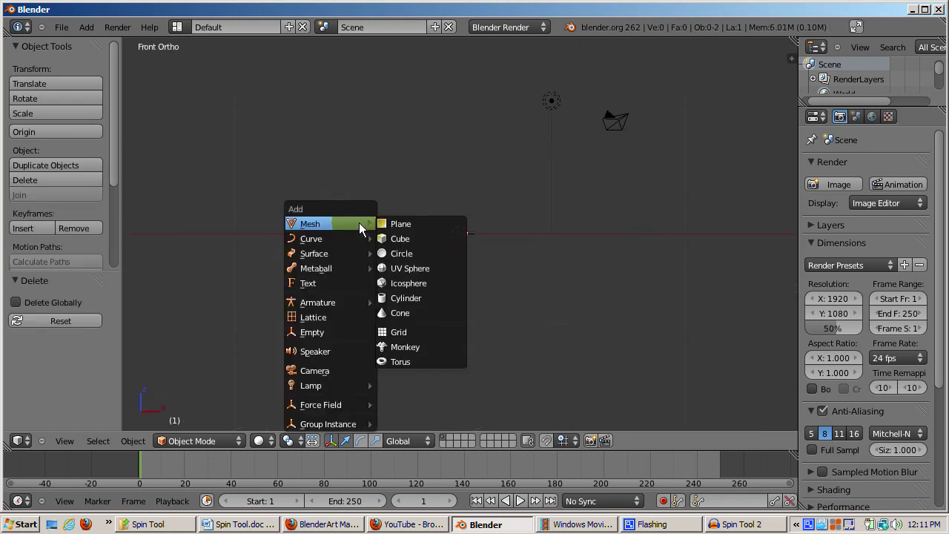
pyautogui.click(385, 224)
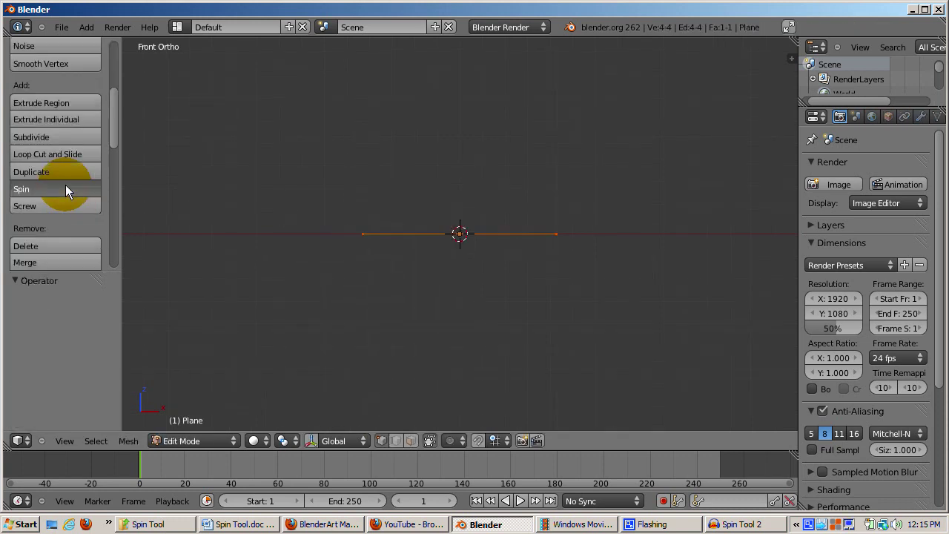
# - Spin the plane into a 90°, 9-step fan, redoing it from the front view
pyautogui.click(66, 186)
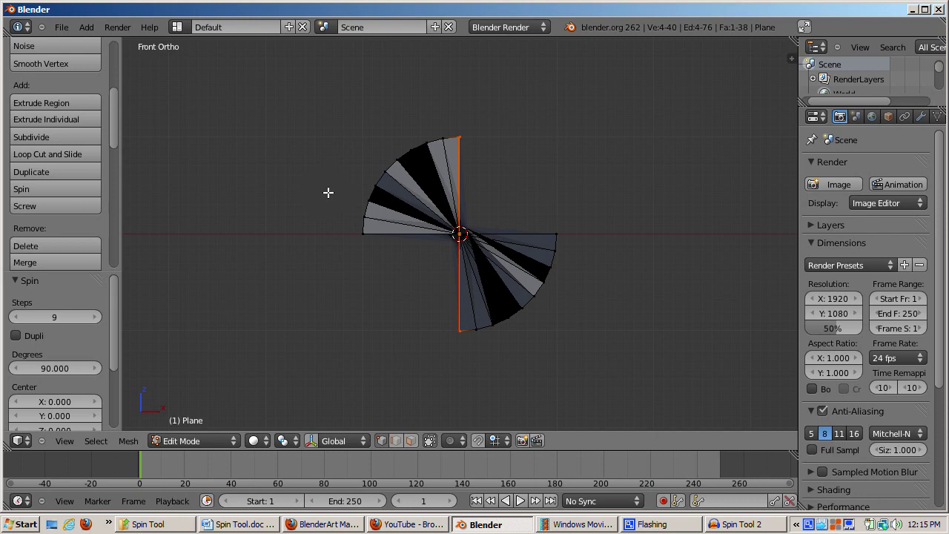
pyautogui.moveTo(329, 193); pyautogui.dragTo(380, 228, button='middle')
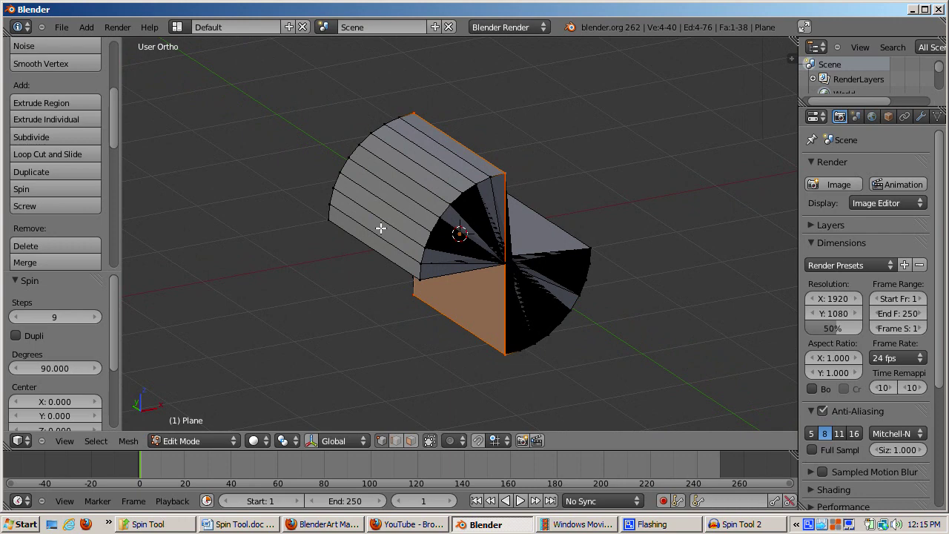
pyautogui.hotkey('ctrl', 'z')
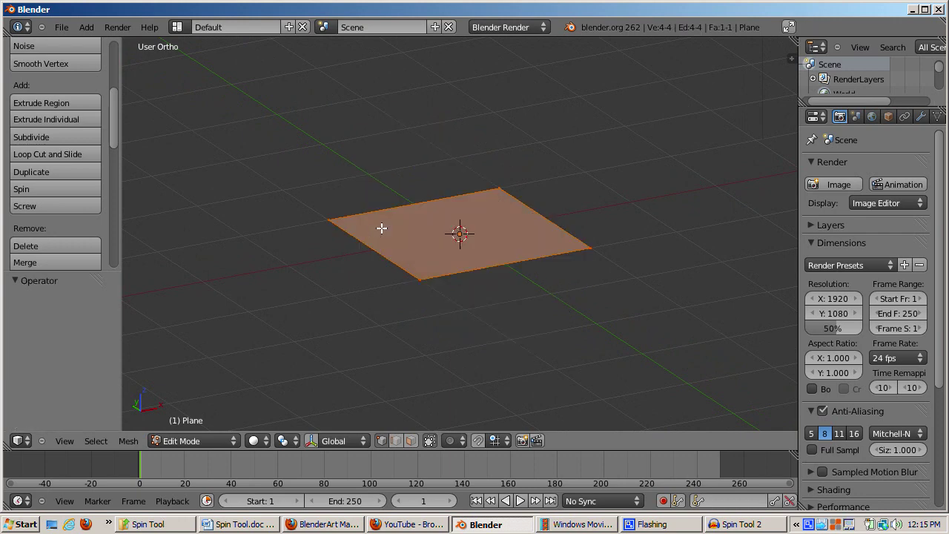
pyautogui.press('KP_1')
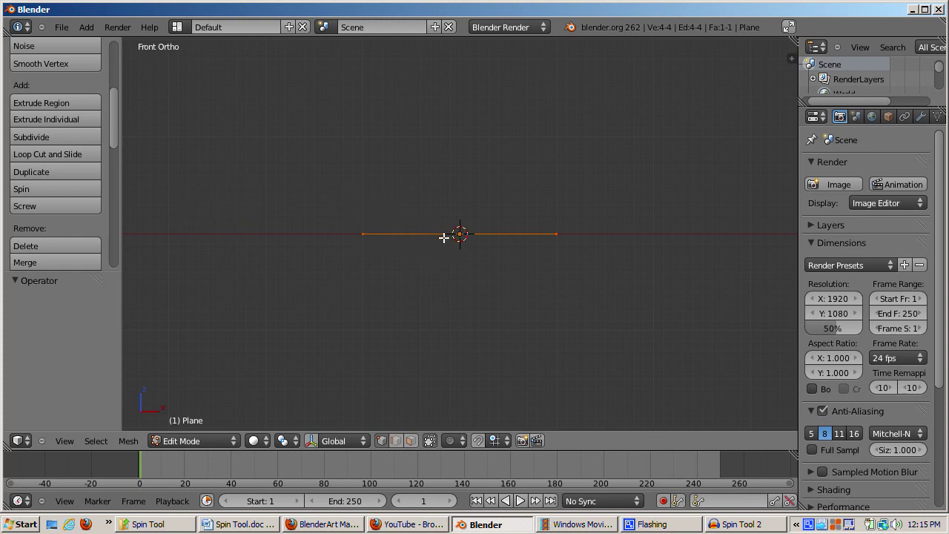
pyautogui.click(42, 189)
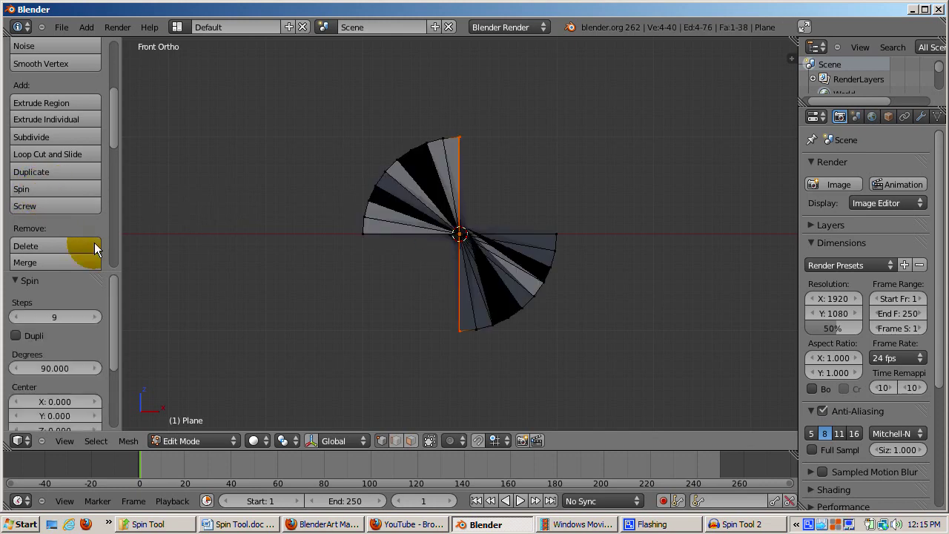
# - Enable Dupli in the Spin panel and orbit around the 10 separate plane copies
pyautogui.click(15, 336)
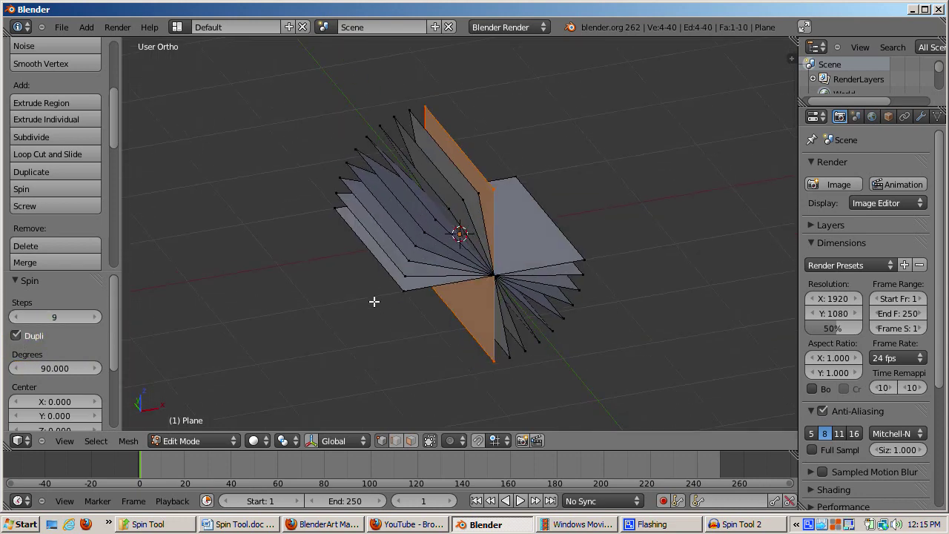
pyautogui.moveTo(375, 302); pyautogui.dragTo(408, 298, button='middle')
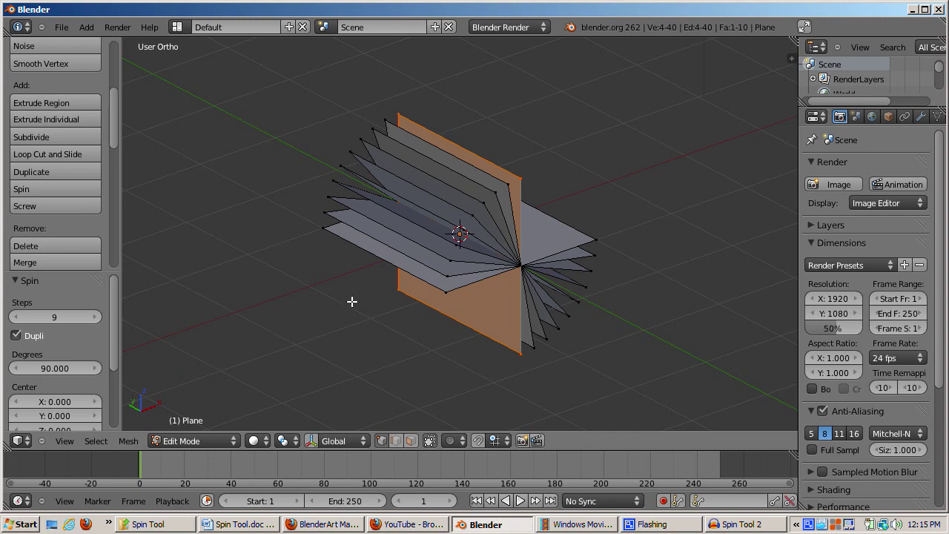
pyautogui.moveTo(337, 313); pyautogui.dragTo(295, 286, button='middle')
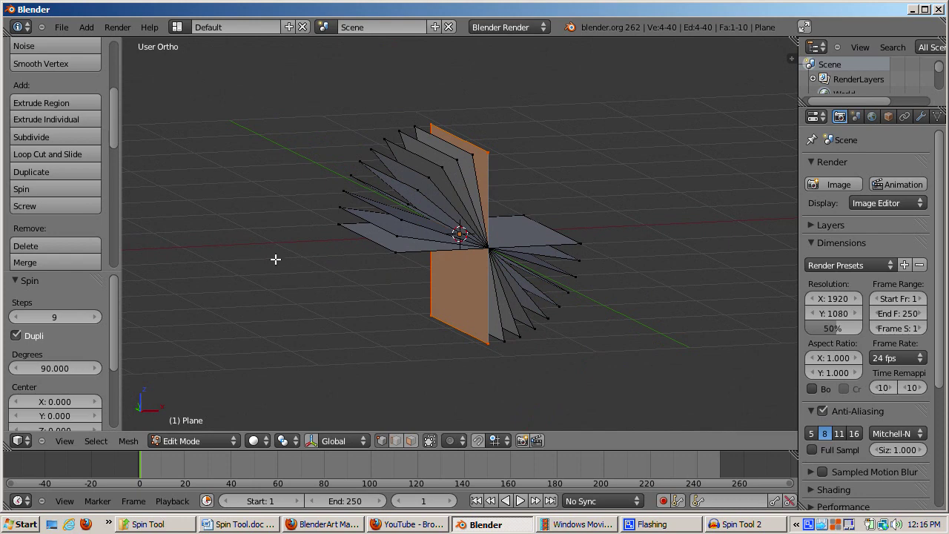
pyautogui.moveTo(111, 343); pyautogui.dragTo(115, 394)
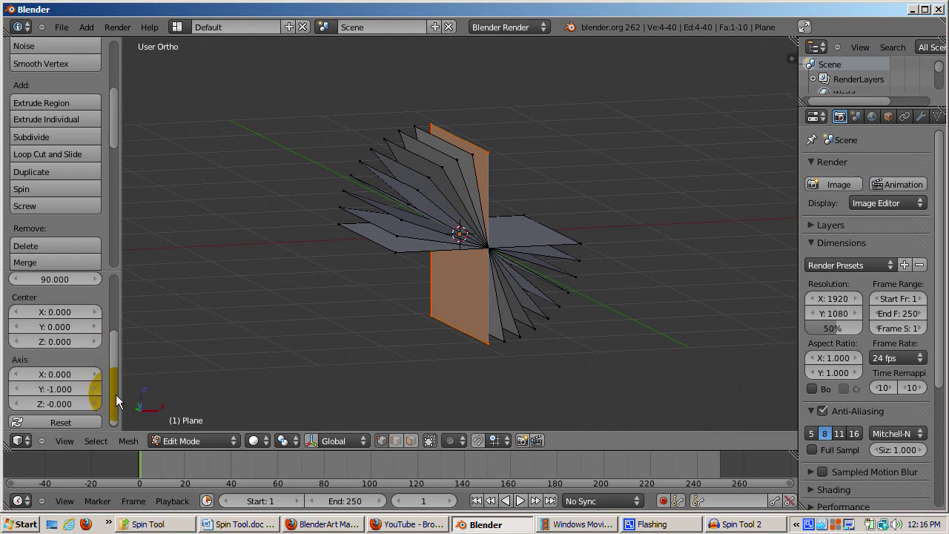
# - Set the spin axis to Z 1 and Y 1 so the copies fan diagonally
pyautogui.click(71, 399)
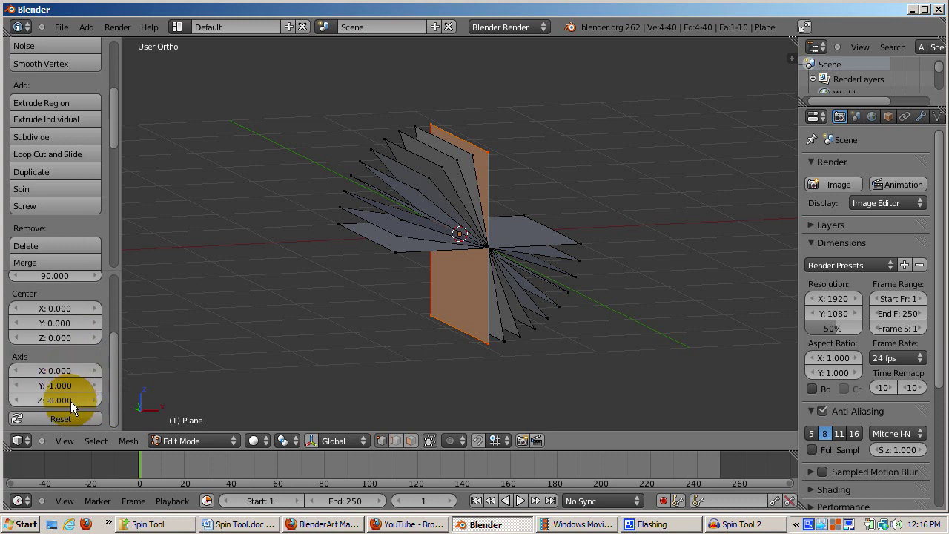
pyautogui.click(71, 401)
pyautogui.write('1')
pyautogui.press('Return')
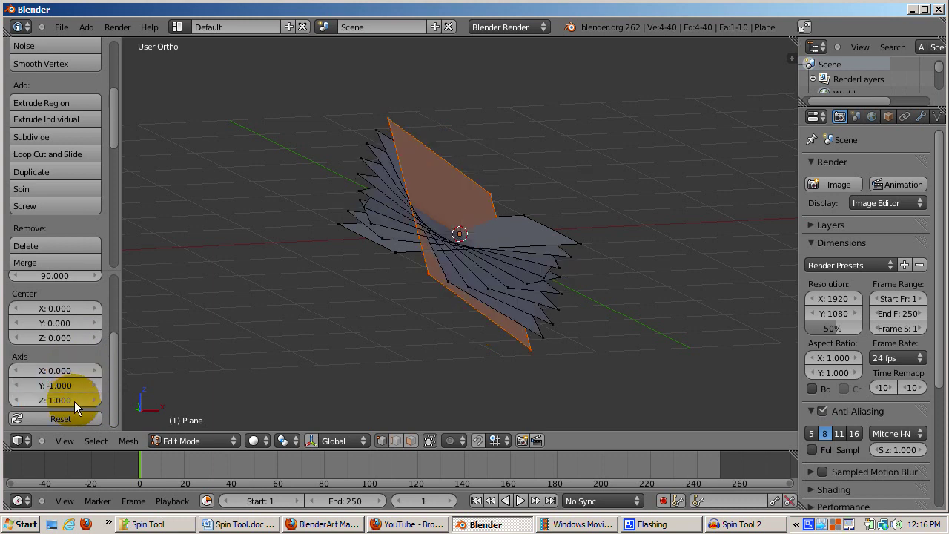
pyautogui.press('Up')
pyautogui.click(72, 388)
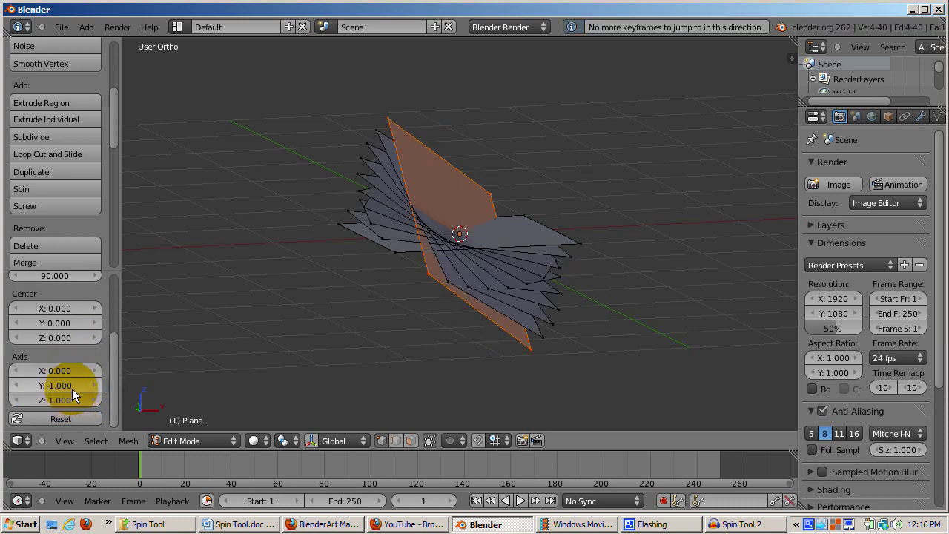
pyautogui.write('1')
pyautogui.press('Return')
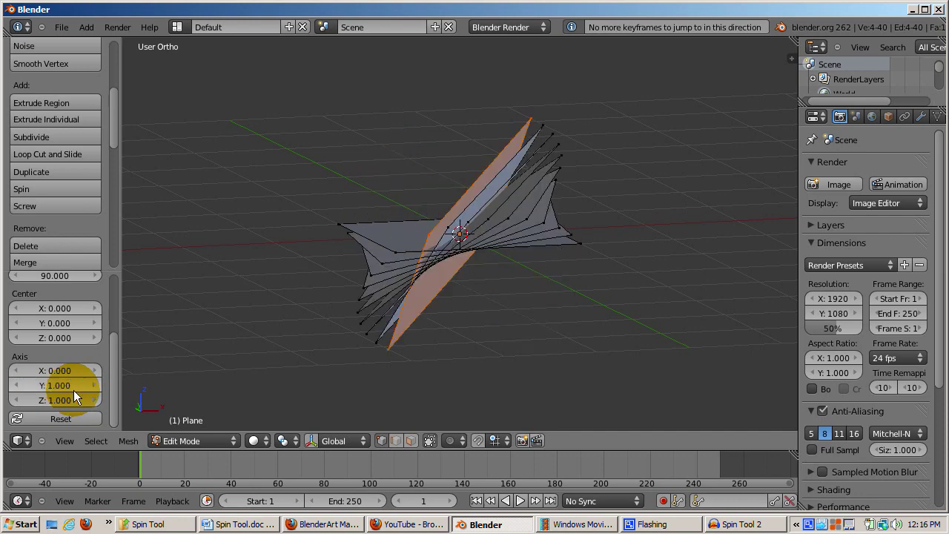
pyautogui.click(62, 26)
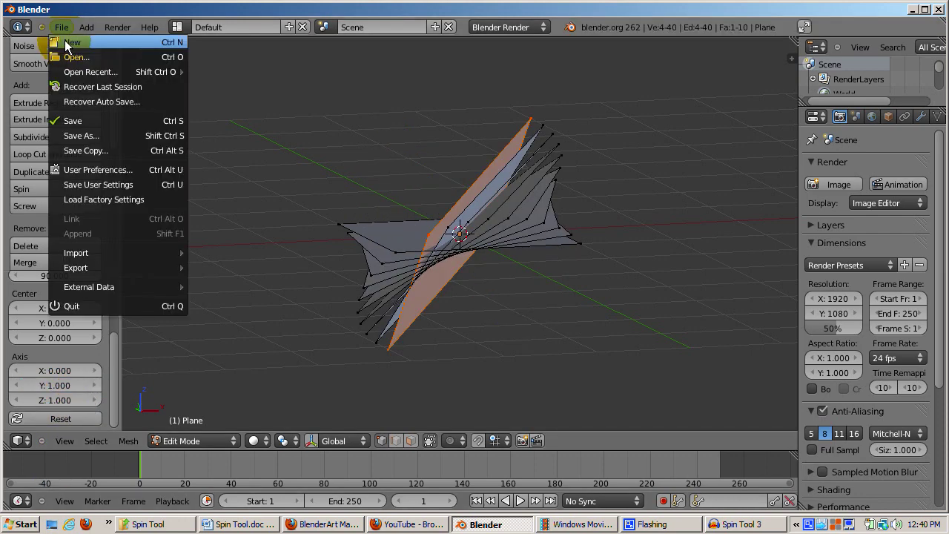
# - Reload the start-up file, delete its default cube, and show the N properties sidebar
pyautogui.click(65, 43)
pyautogui.click(284, 222)
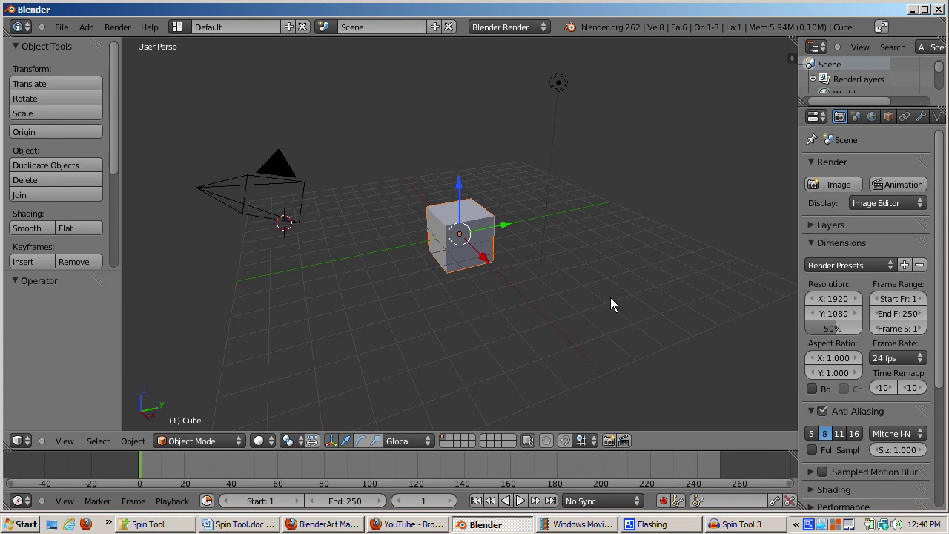
pyautogui.press('x')
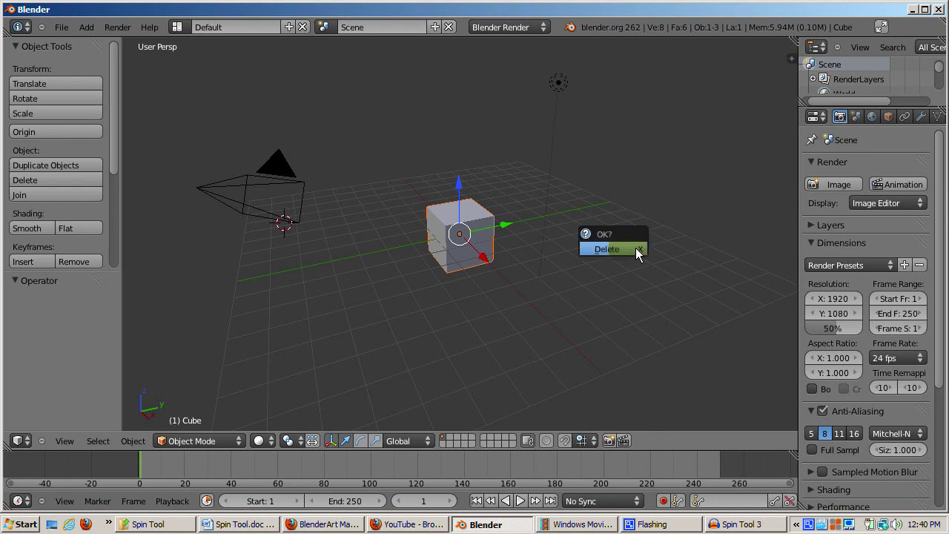
pyautogui.click(637, 250)
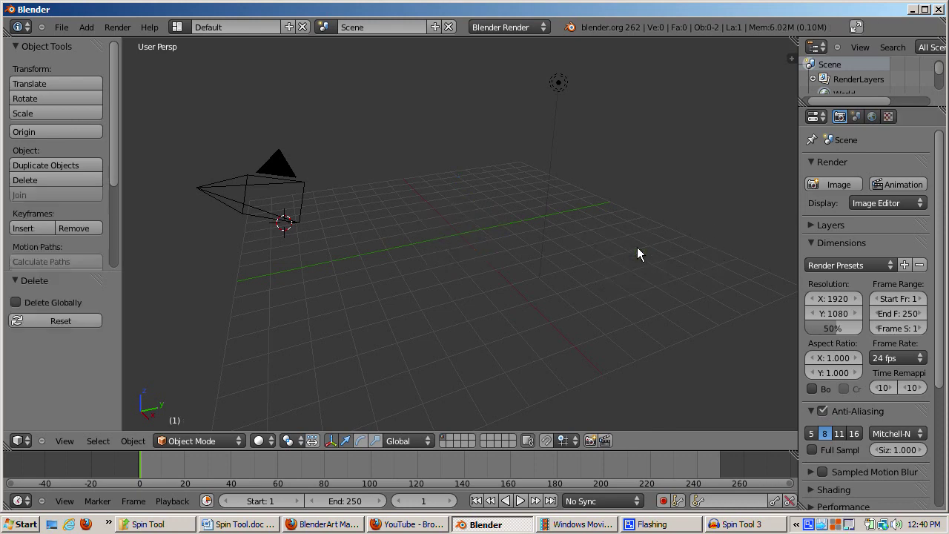
pyautogui.click(637, 248)
pyautogui.press('n')
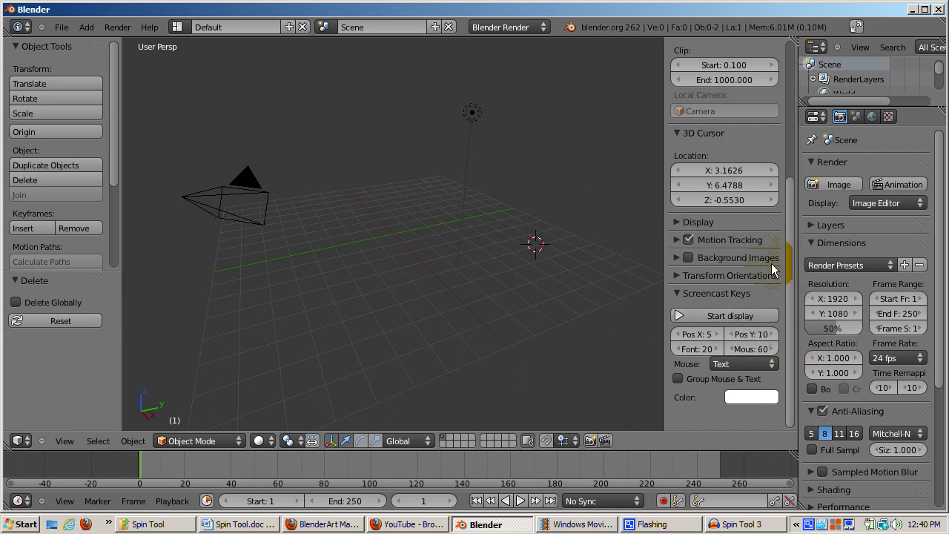
# - Enable Background Images and add an image slot shown only in the Front view
pyautogui.click(676, 258)
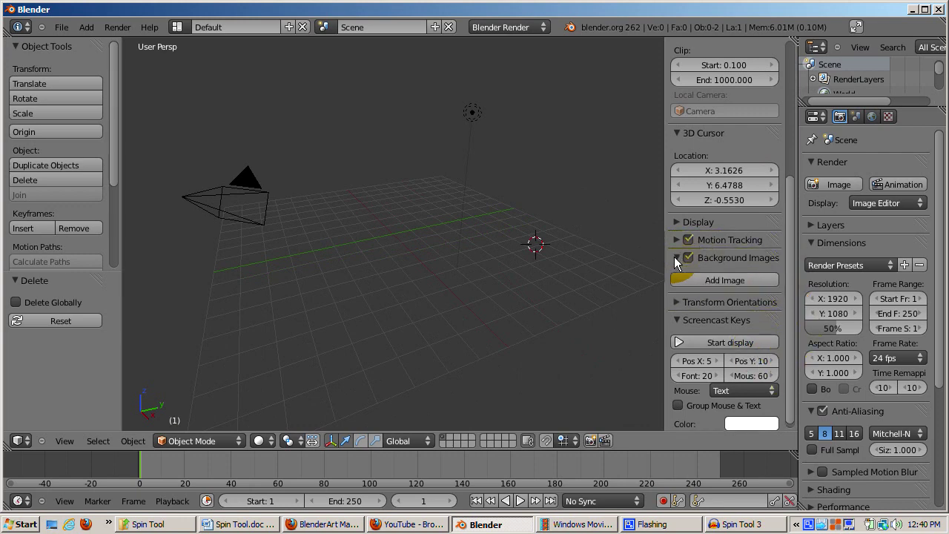
pyautogui.click(721, 281)
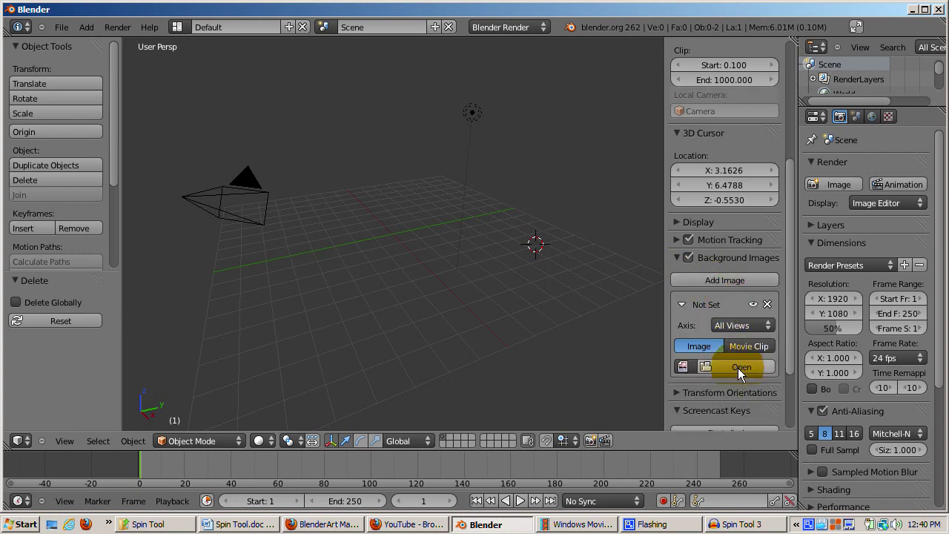
pyautogui.click(742, 325)
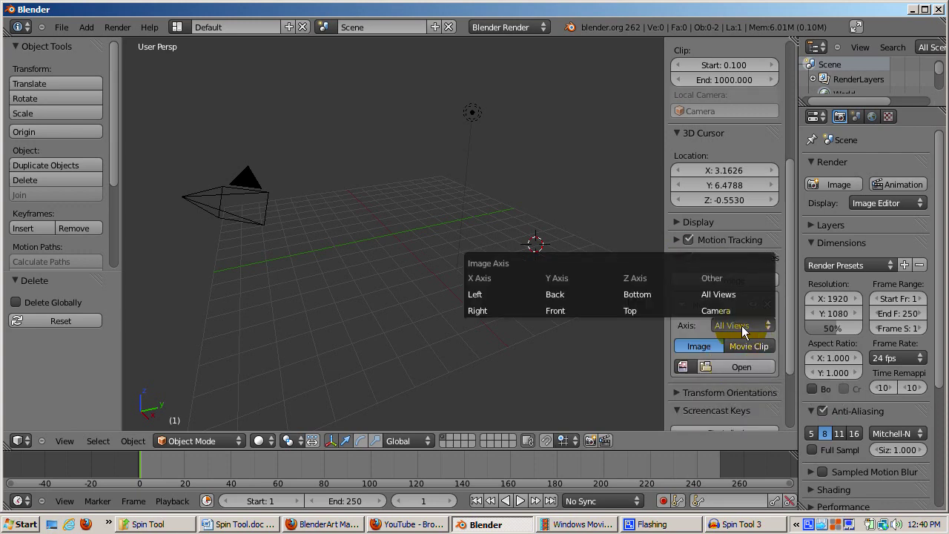
pyautogui.click(560, 310)
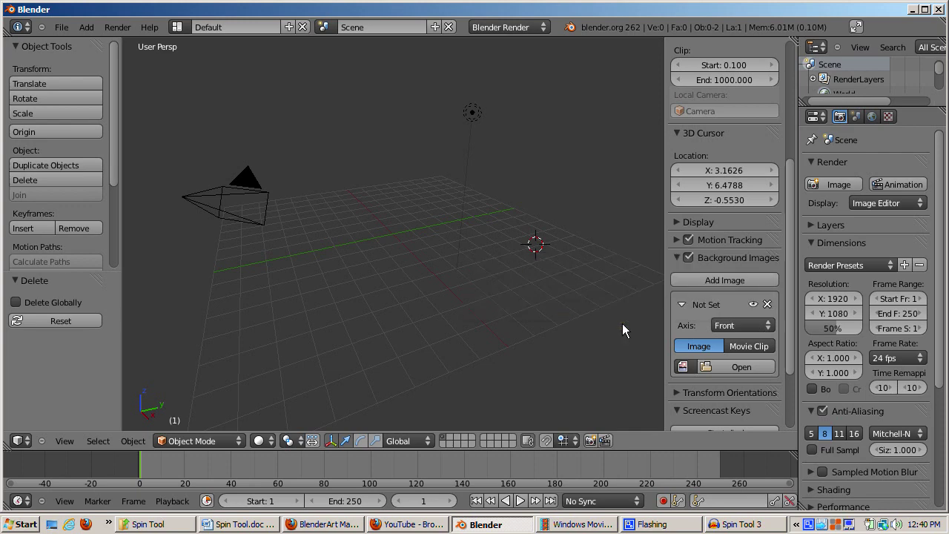
pyautogui.click(723, 367)
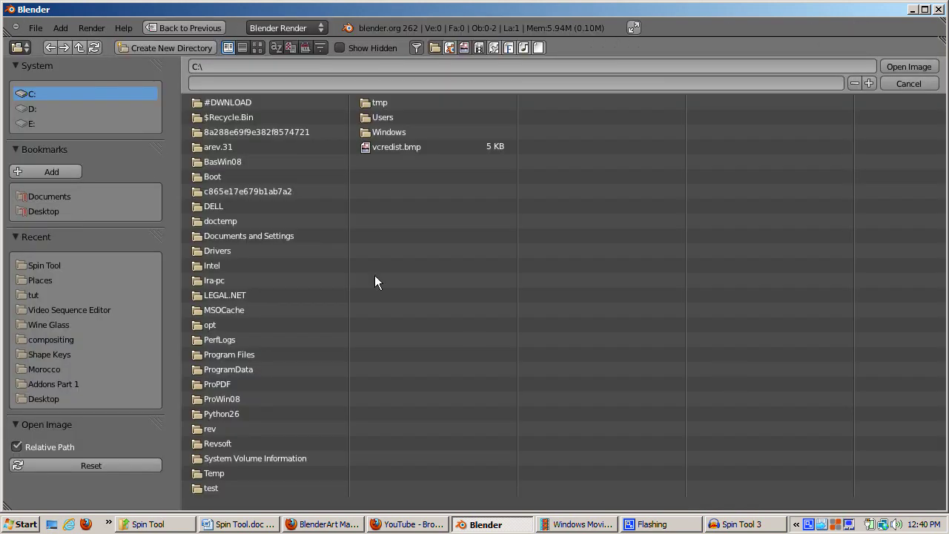
# - Load 75px-Lemon_Coke_bottle.jpg from the Spin Tool folder as the background image
pyautogui.click(317, 163)
pyautogui.click(893, 72)
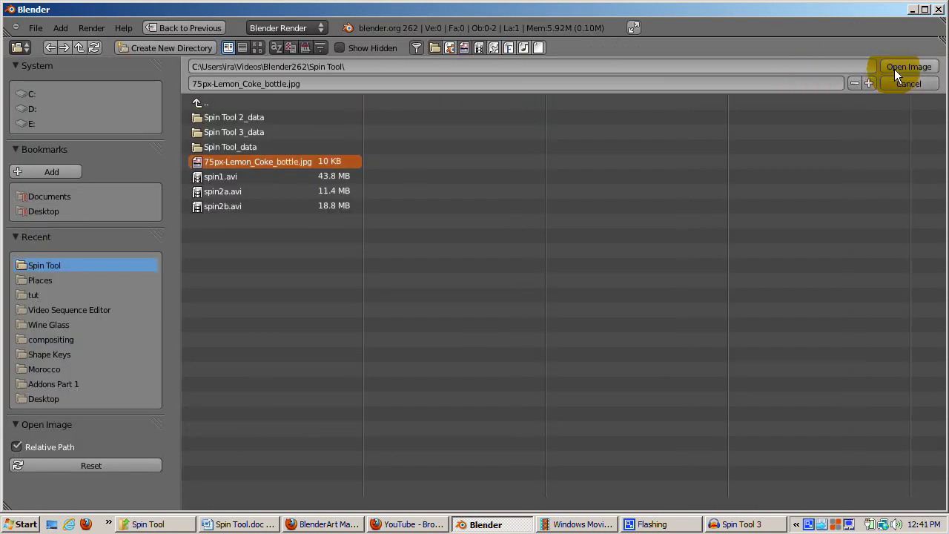
pyautogui.click(892, 70)
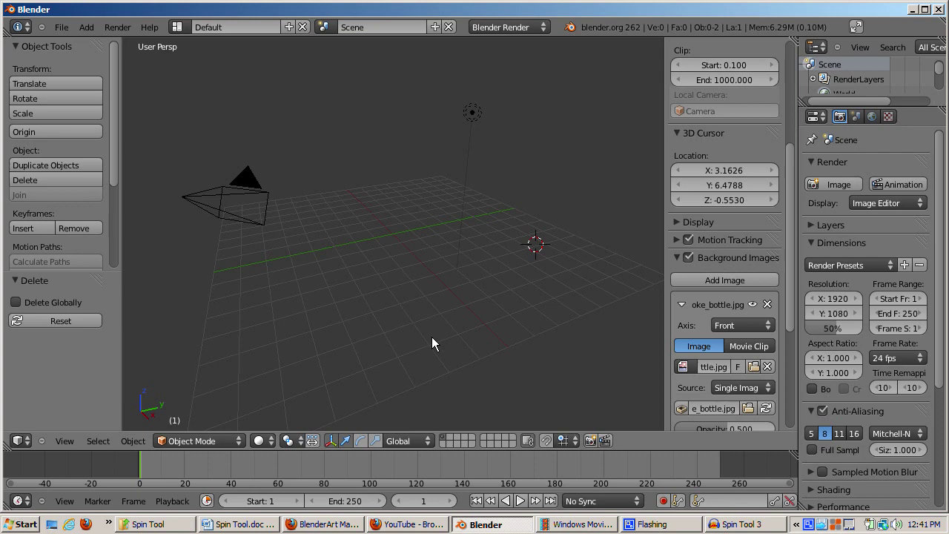
# - Switch to front orthographic view and zoom out so the whole bottle image shows
pyautogui.press('KP_1')
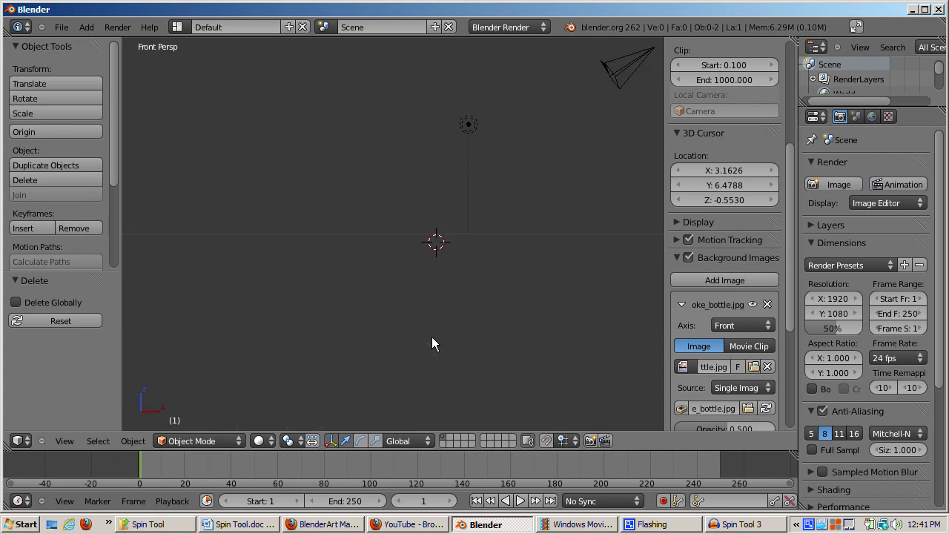
pyautogui.press('KP_5')
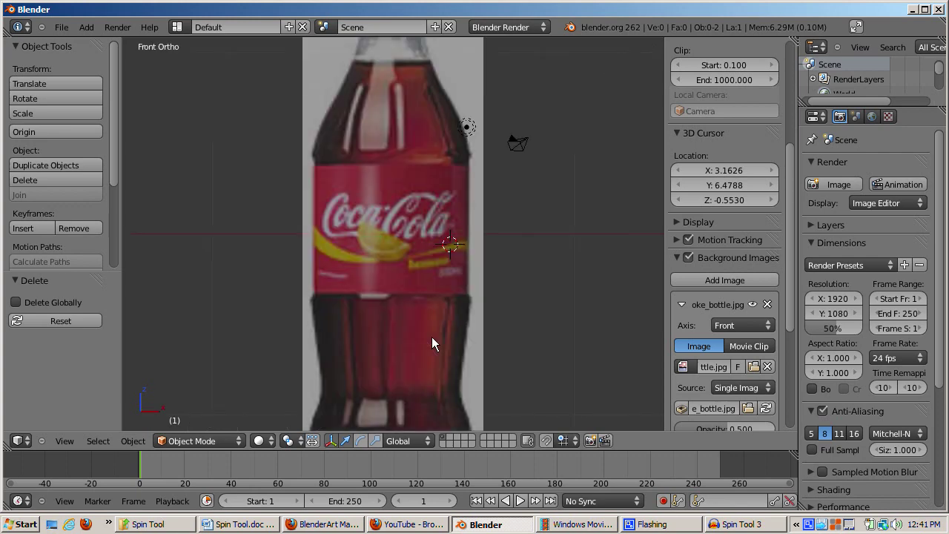
pyautogui.scroll(-3, 432, 337)
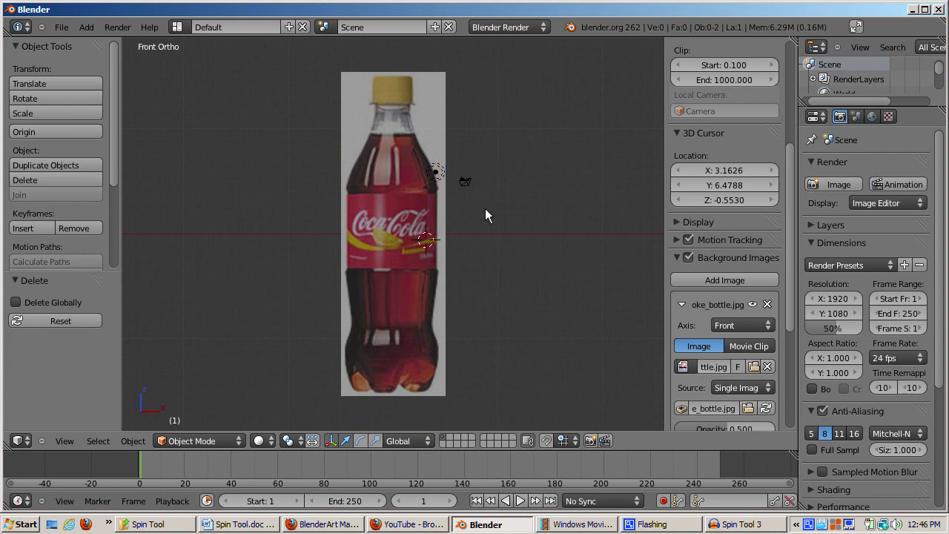
# - Add a plane mesh at the 3D cursor
pyautogui.hotkey('shift', 'a')
pyautogui.moveTo(486, 204)
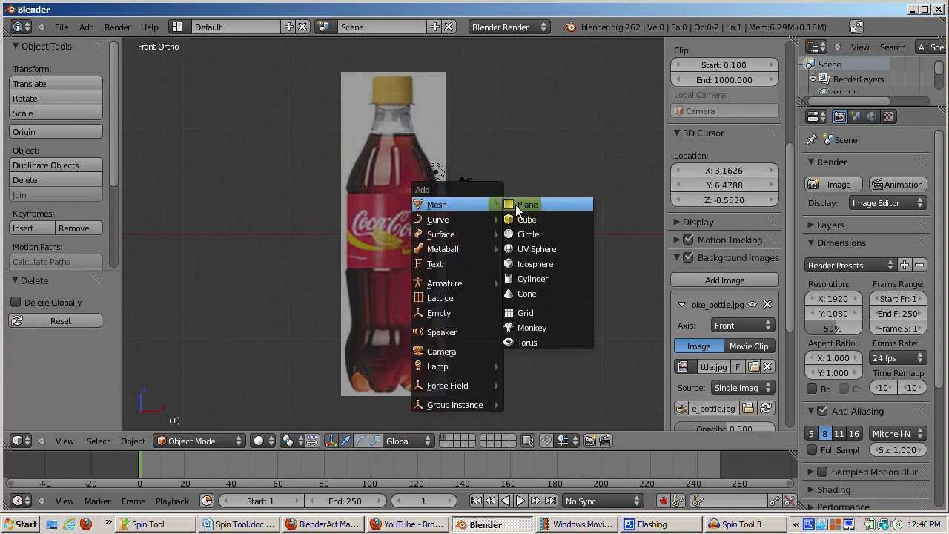
pyautogui.click(517, 205)
# - Scale the new plane up by a factor of 1.59
pyautogui.press('s')
pyautogui.click(571, 256)
pyautogui.press('KP_8')
pyautogui.press('KP_8')
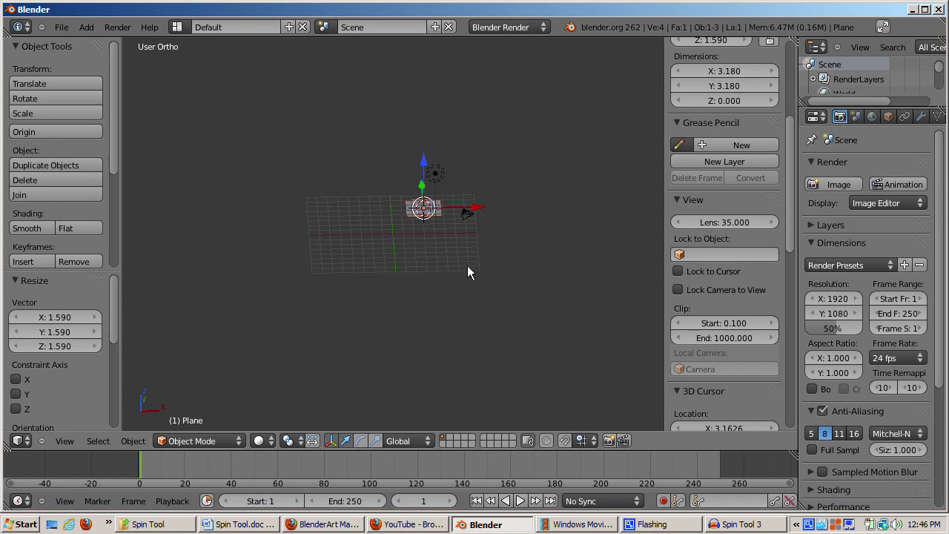
# - In Edit Mode, delete three of the plane's vertices, keeping one, then return to front view
pyautogui.press('Tab')
pyautogui.press('a')
pyautogui.press('a')
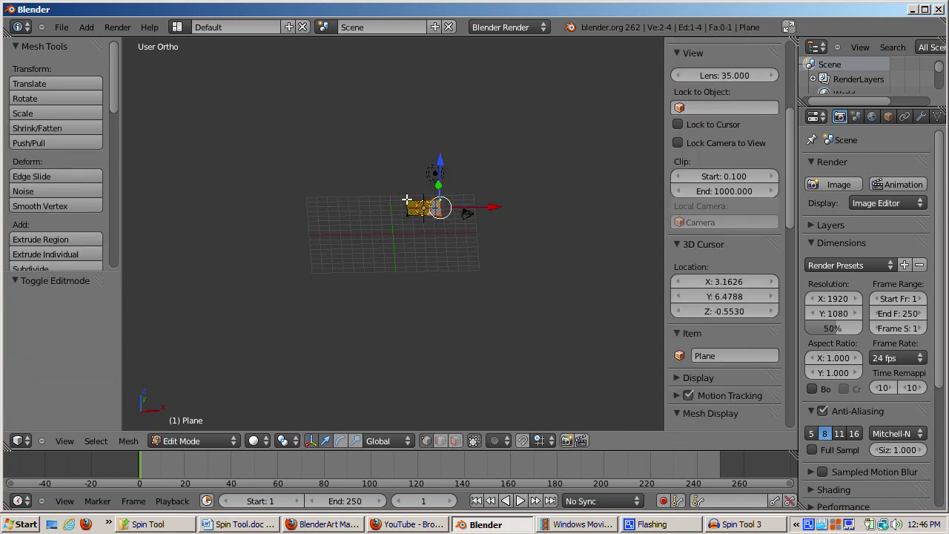
pyautogui.keyDown('shift'); pyautogui.rightClick(408, 200); pyautogui.keyUp('shift')
pyautogui.press('x')
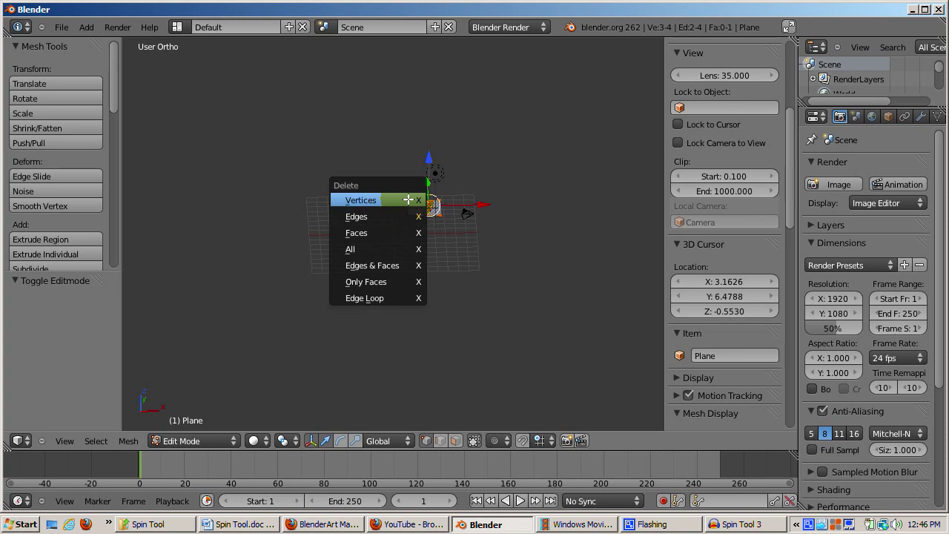
pyautogui.click(407, 201)
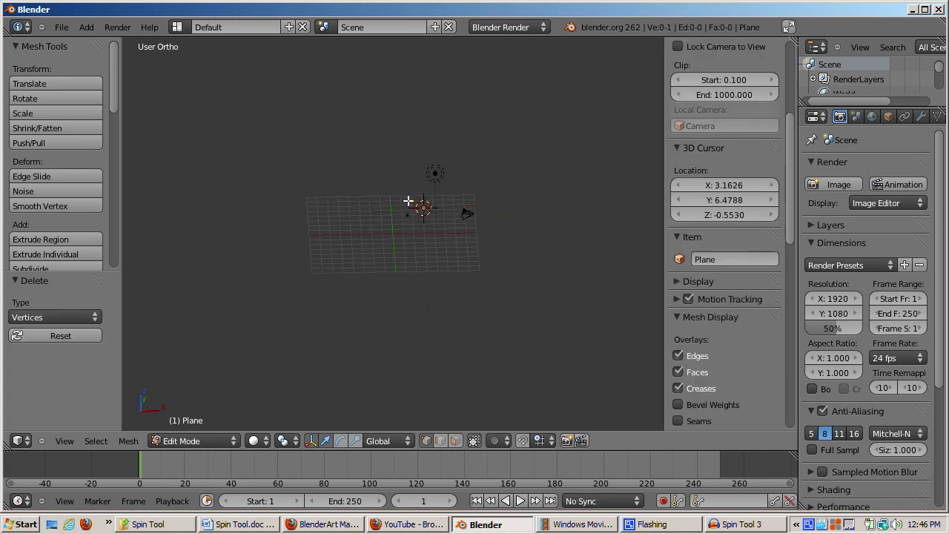
pyautogui.press('KP_1')
# - Cancel a stray extrusion and place the lone vertex at the bottle's base centre
pyautogui.click(413, 331)
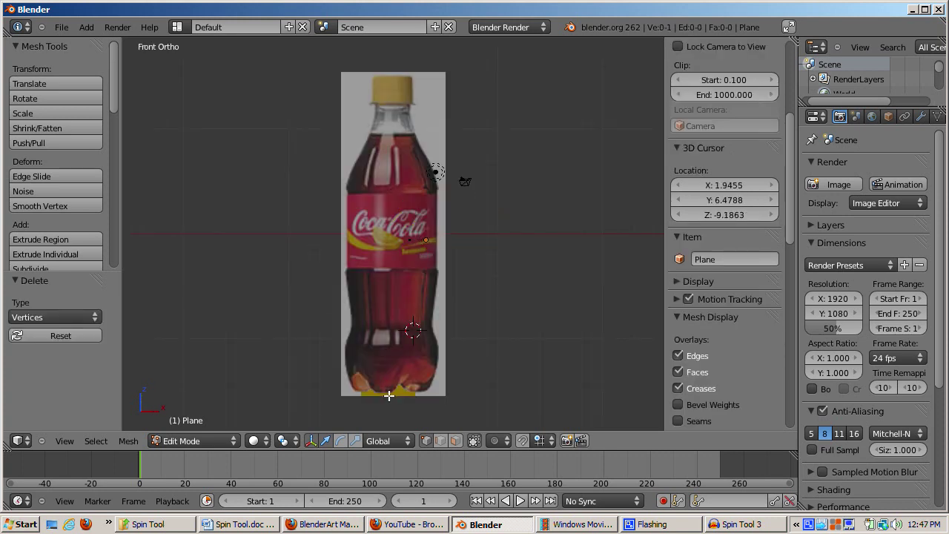
pyautogui.press('e')
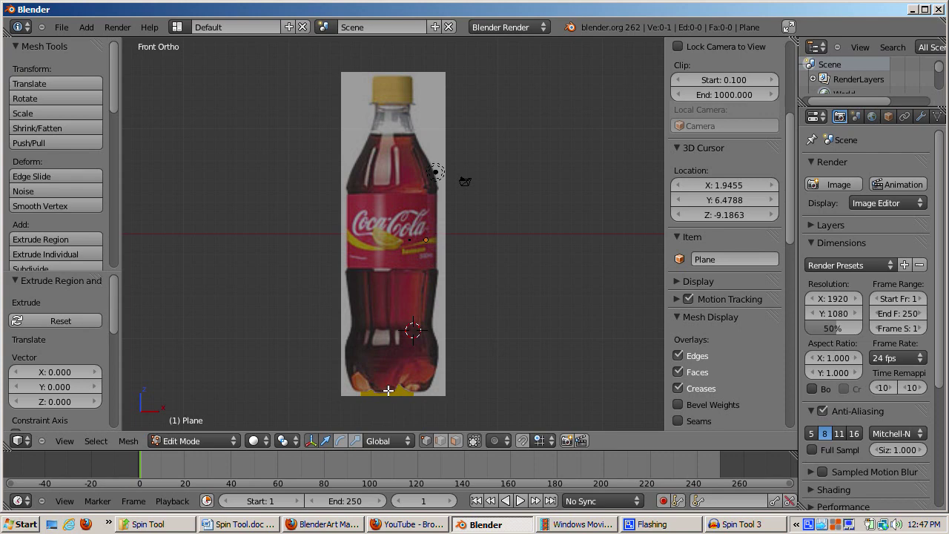
pyautogui.rightClick(388, 390)
pyautogui.rightClick(410, 240)
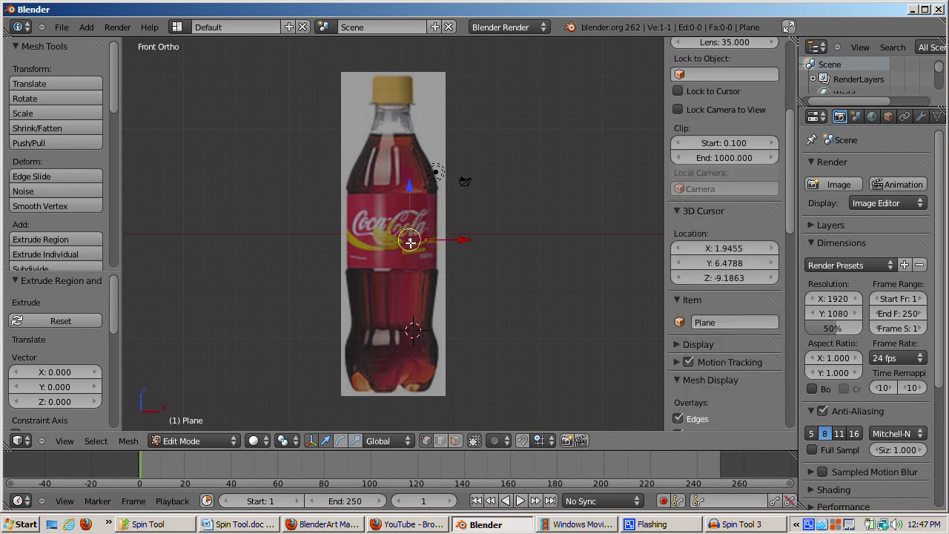
pyautogui.press('e')
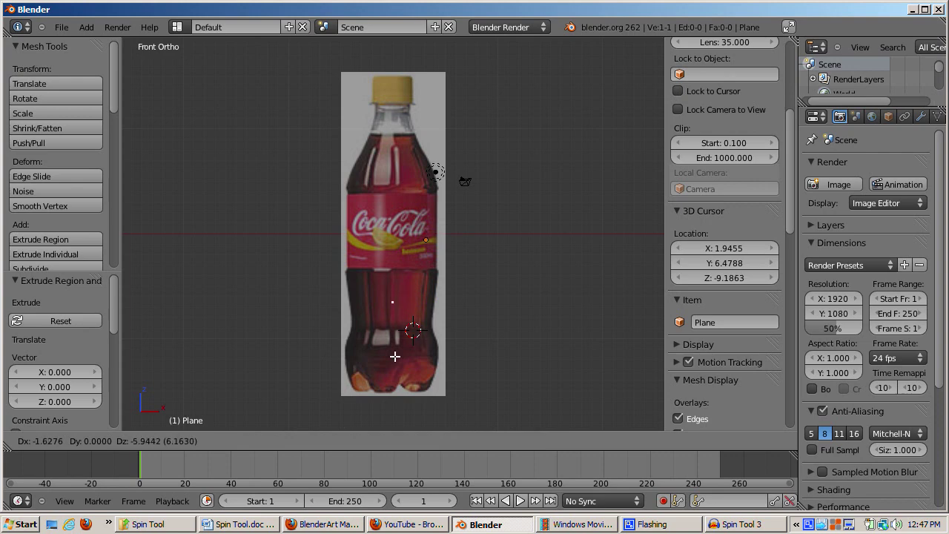
pyautogui.click(388, 443)
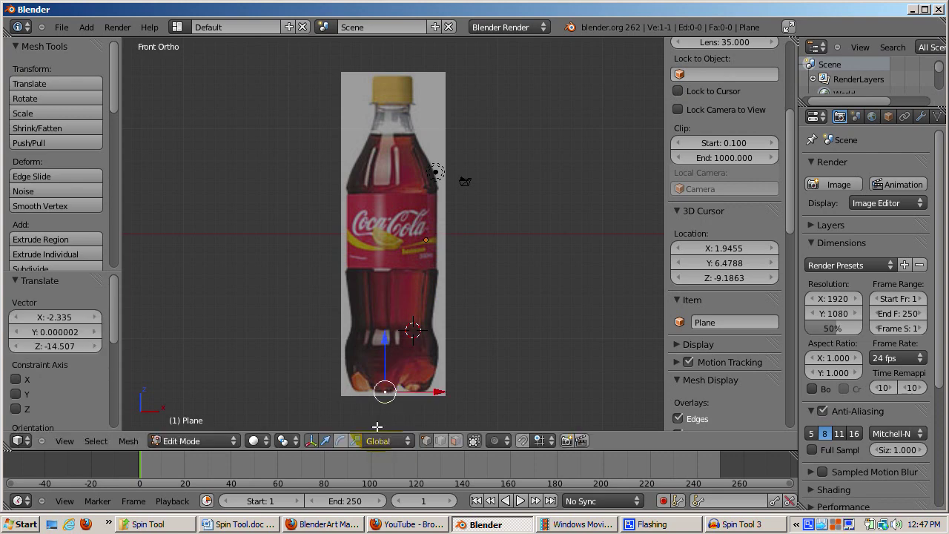
# - Extrude vertices out along the bottle's base and up its lower left side
pyautogui.press('e')
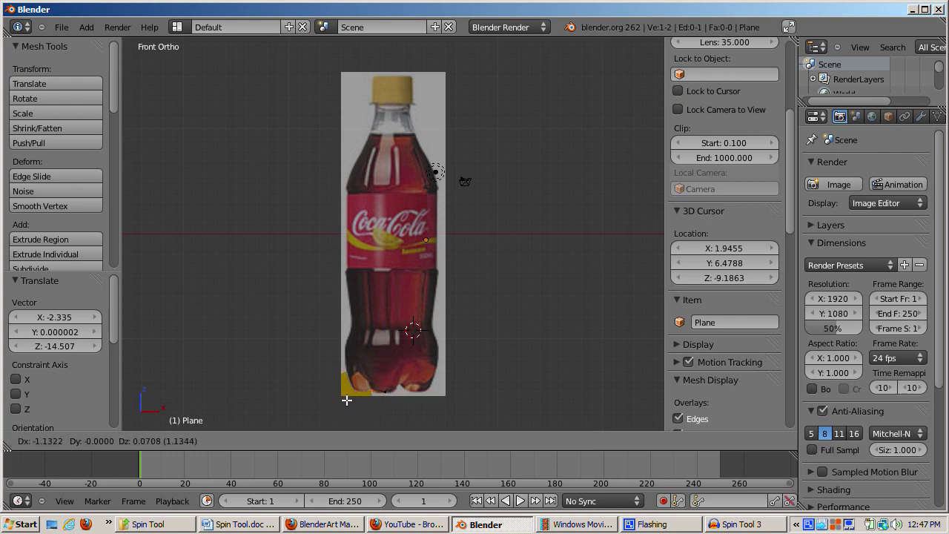
pyautogui.click(346, 400)
pyautogui.press('e')
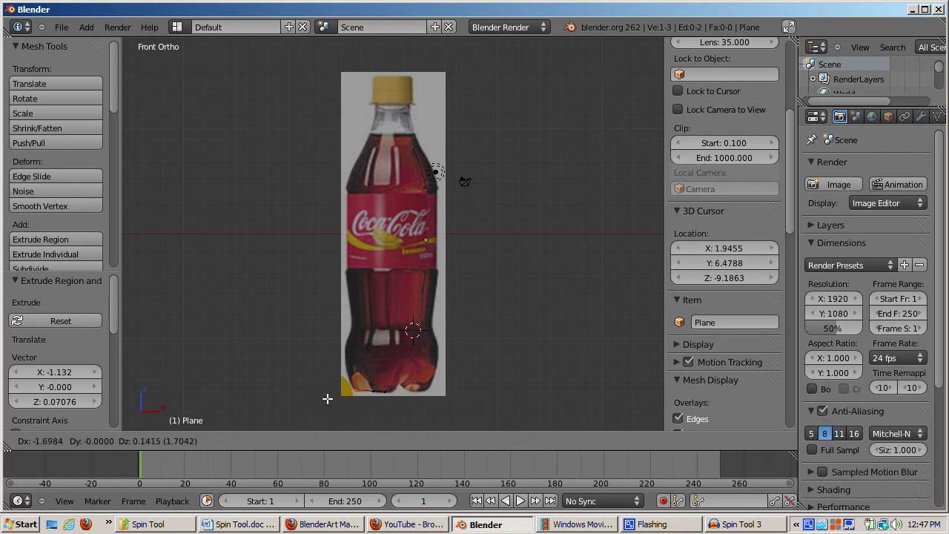
pyautogui.click(330, 393)
pyautogui.press('e')
pyautogui.press('g')
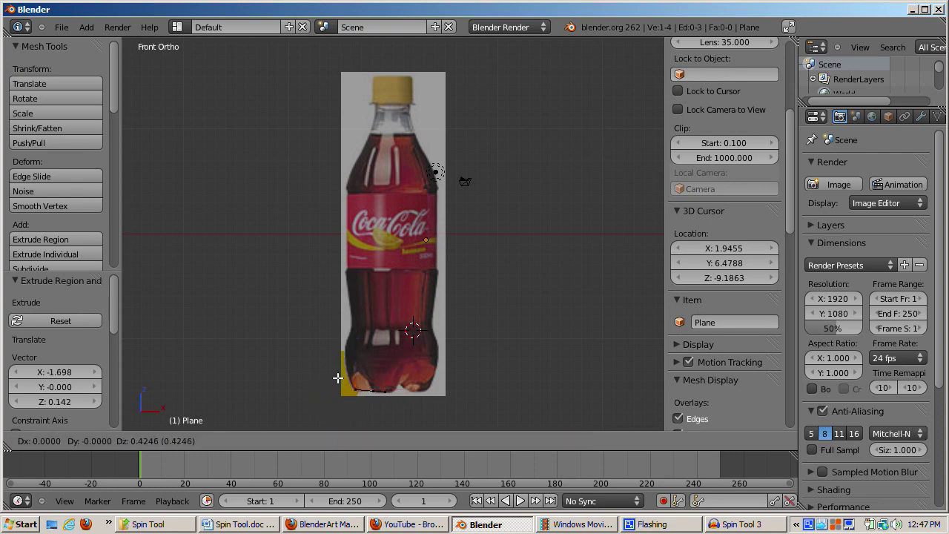
pyautogui.click(331, 376)
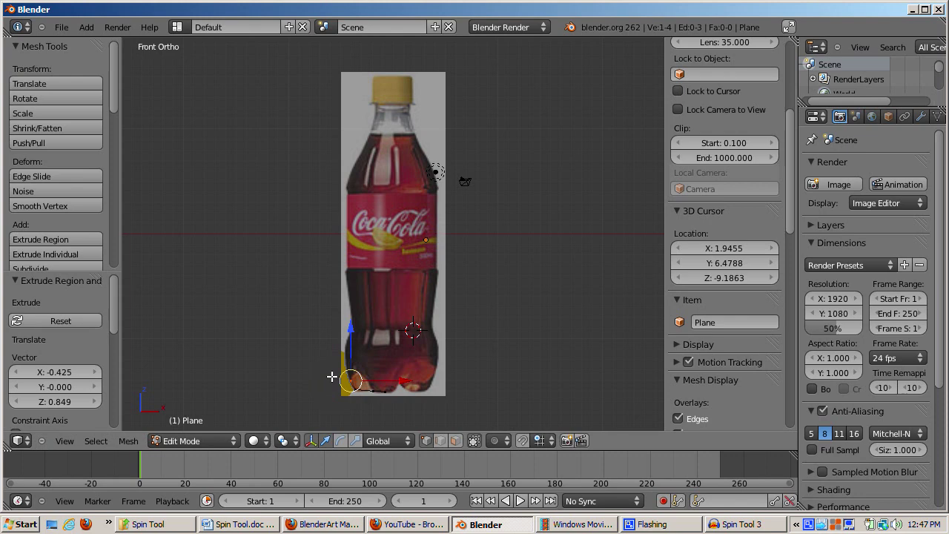
pyautogui.press('e')
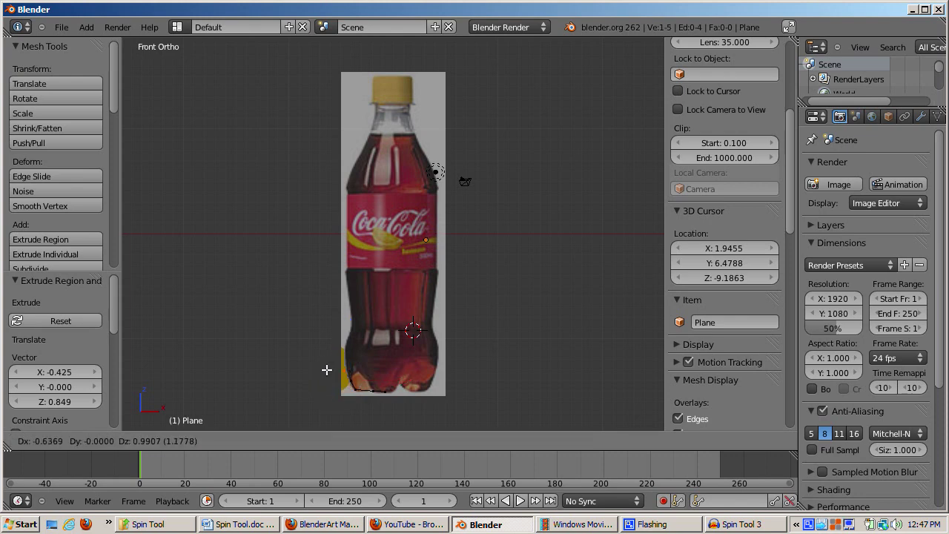
pyautogui.click(330, 369)
pyautogui.press('e')
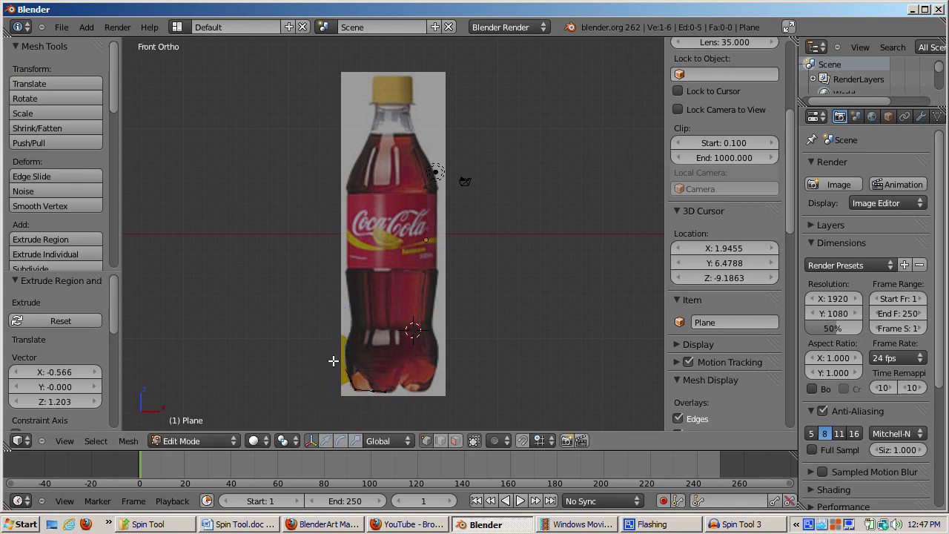
pyautogui.click(334, 350)
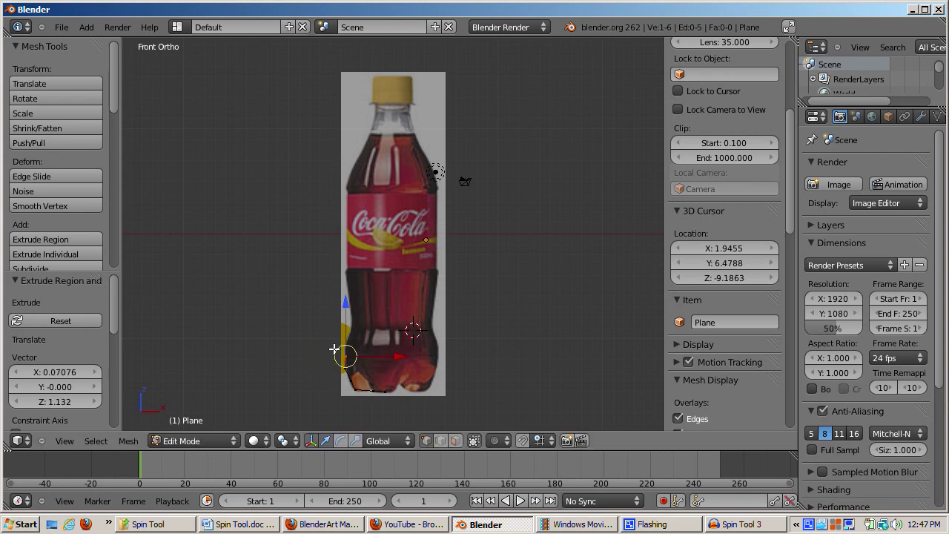
pyautogui.press('e')
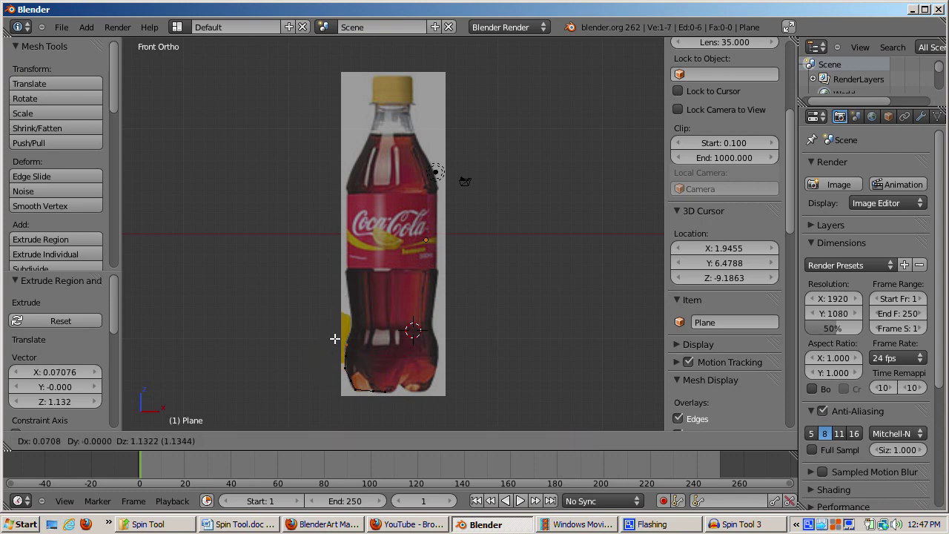
pyautogui.click(338, 340)
pyautogui.press('e')
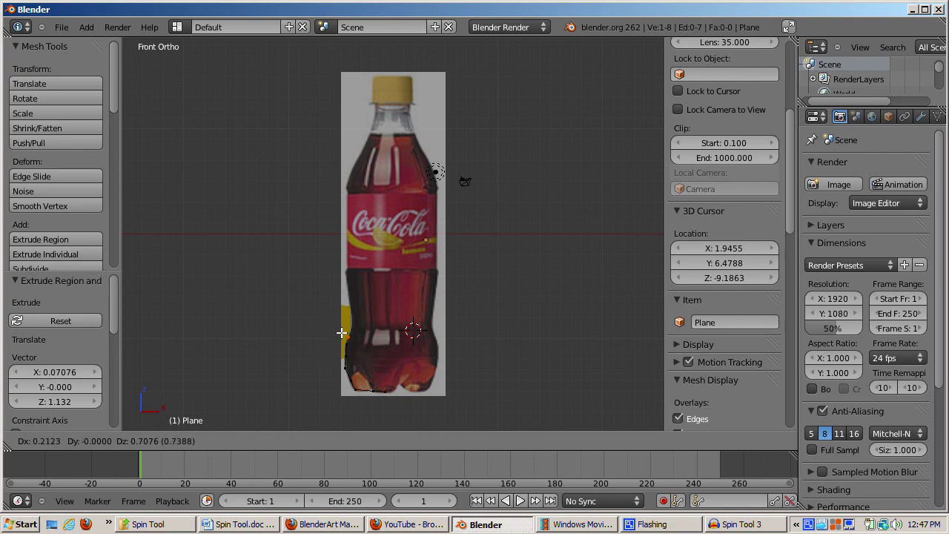
pyautogui.click(342, 334)
# - Continue extruding vertices past the waist and up the bottle's edge toward the cap
pyautogui.press('e')
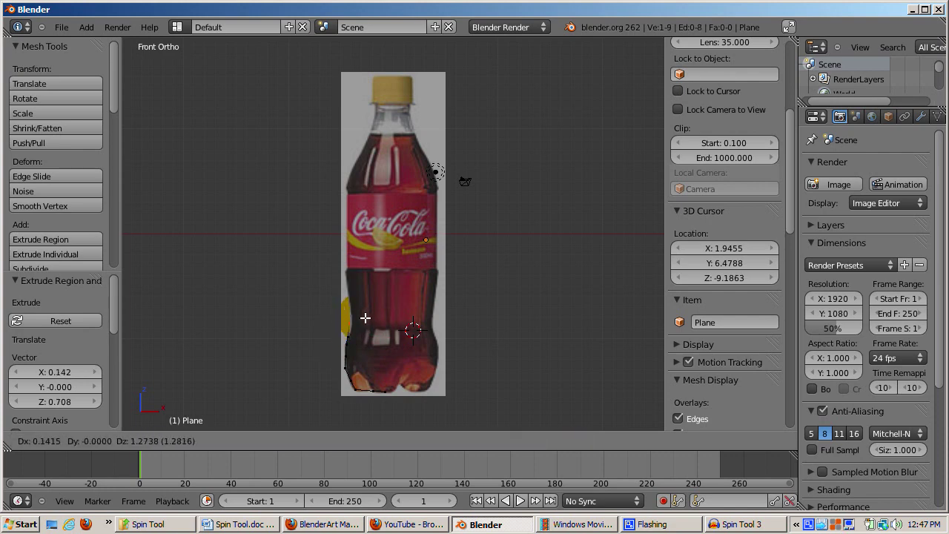
pyautogui.click(367, 321)
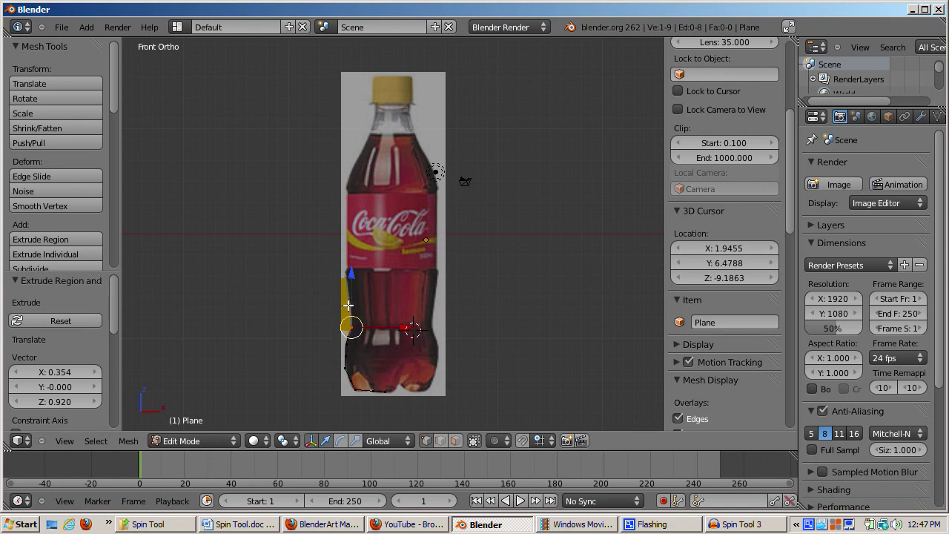
pyautogui.press('e')
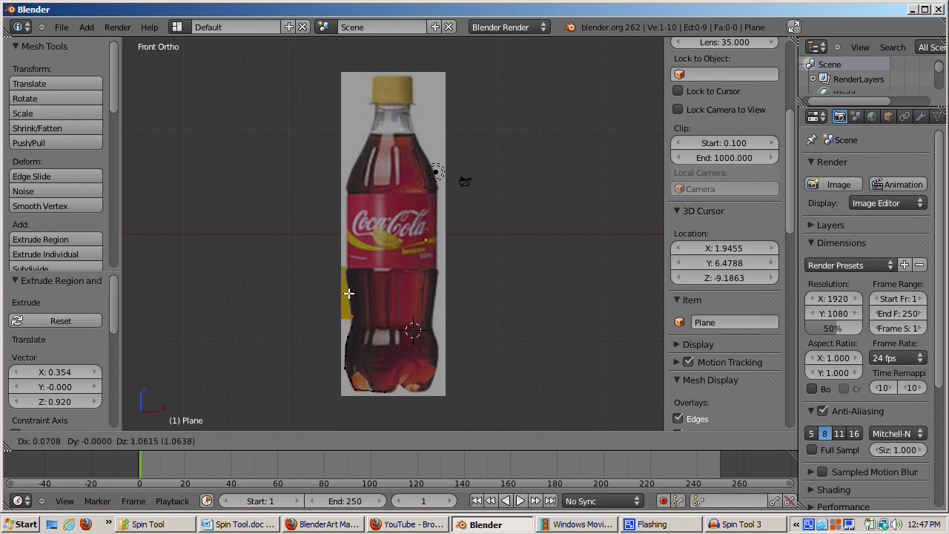
pyautogui.click(348, 293)
pyautogui.press('e')
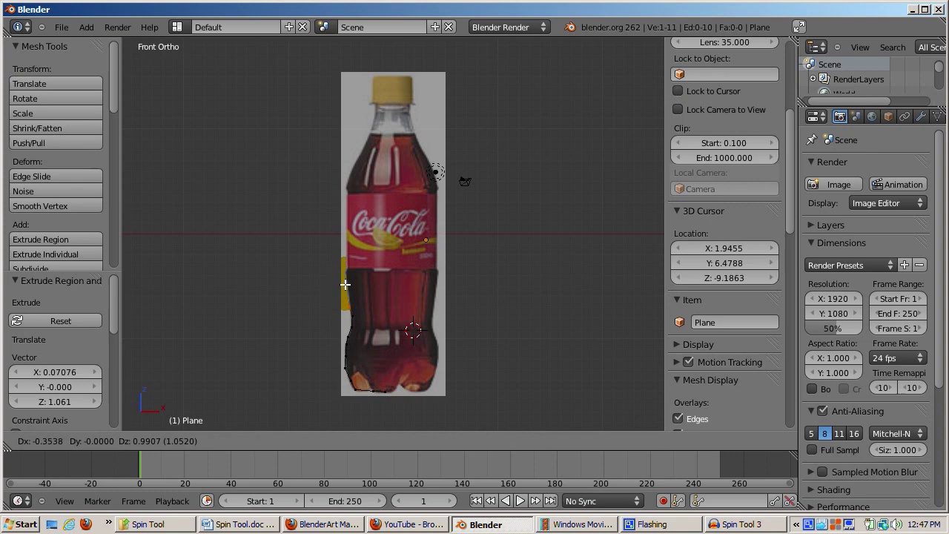
pyautogui.click(346, 282)
pyautogui.press('e')
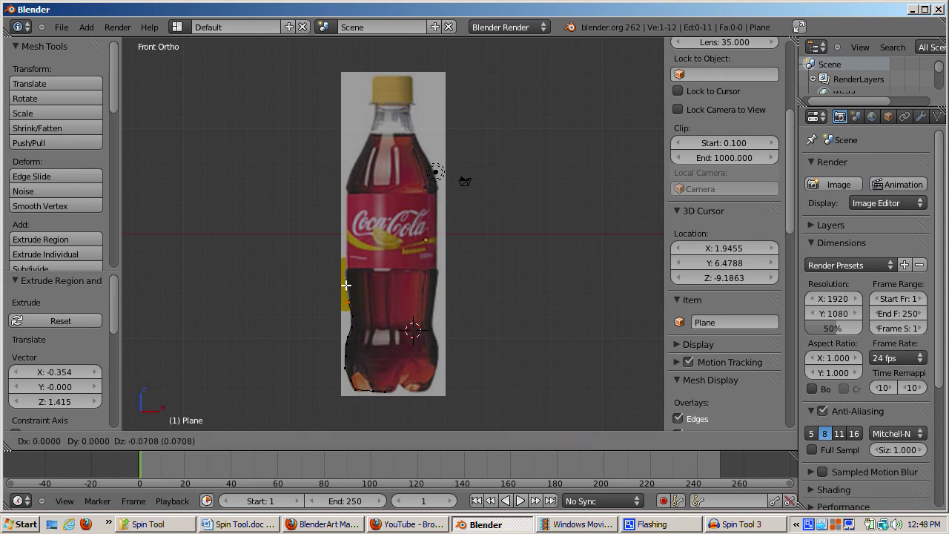
pyautogui.click(346, 275)
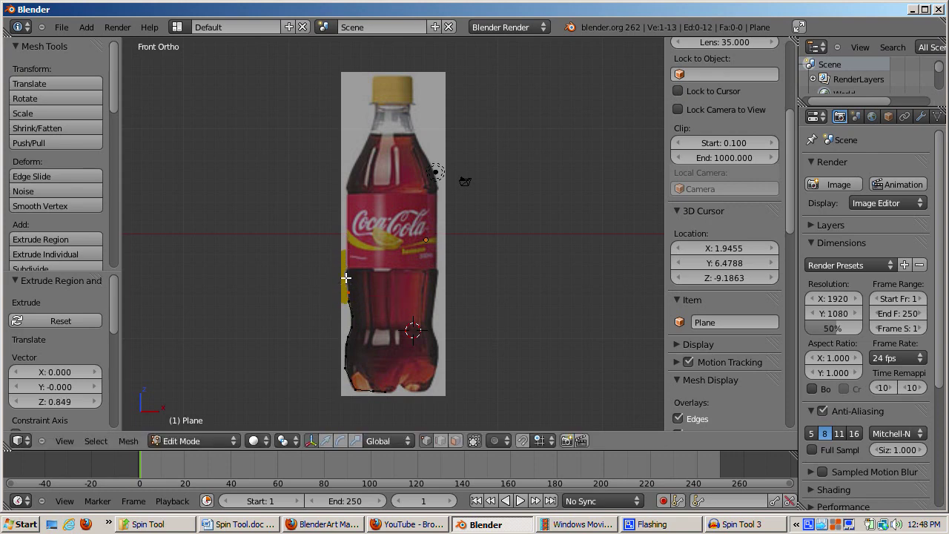
pyautogui.press('e')
pyautogui.click(343, 264)
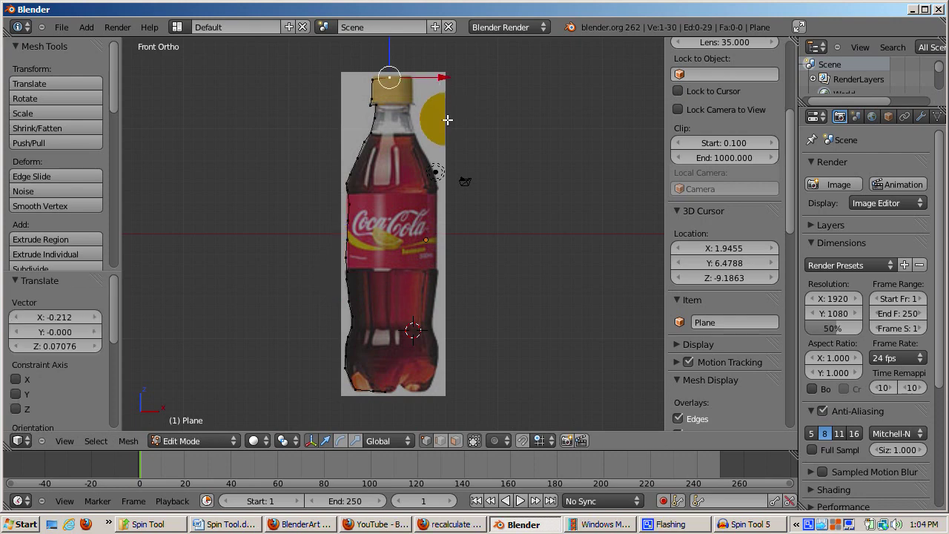
# - Snap the 3D cursor to the outline's bottom vertex, switch to top view, and select all vertices
pyautogui.rightClick(385, 391)
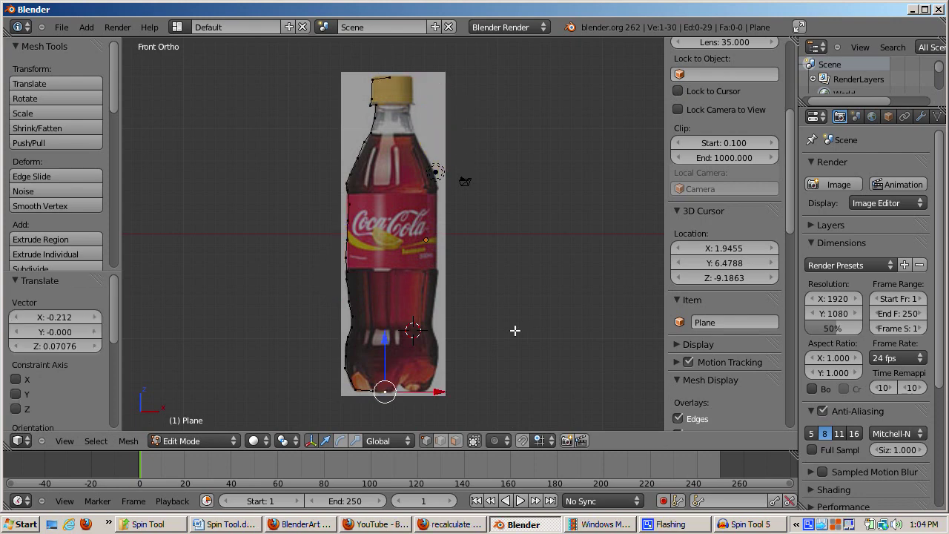
pyautogui.hotkey('shift', 's')
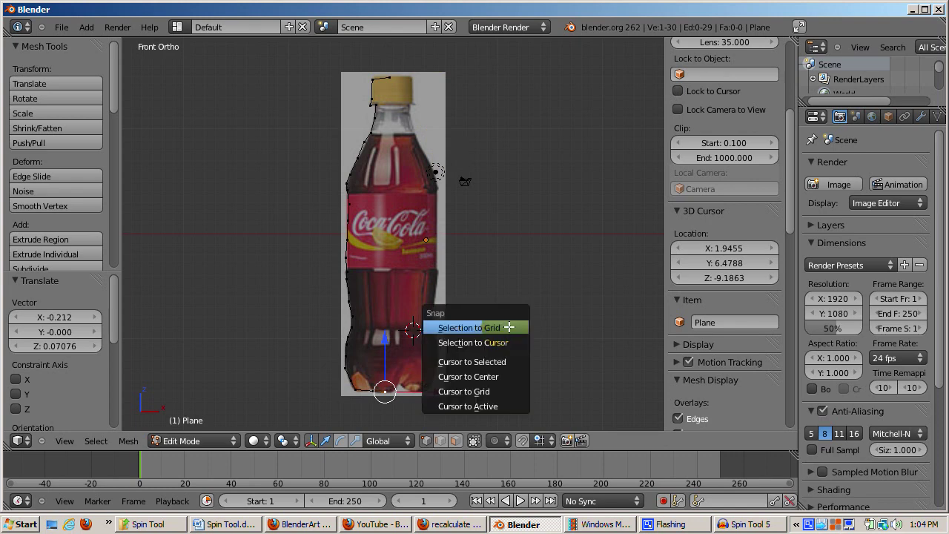
pyautogui.click(476, 363)
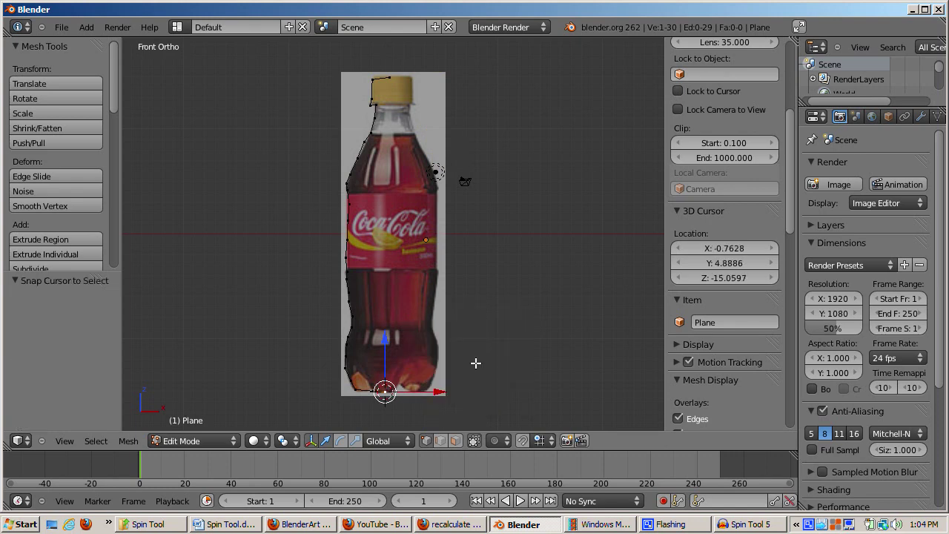
pyautogui.press('KP_7')
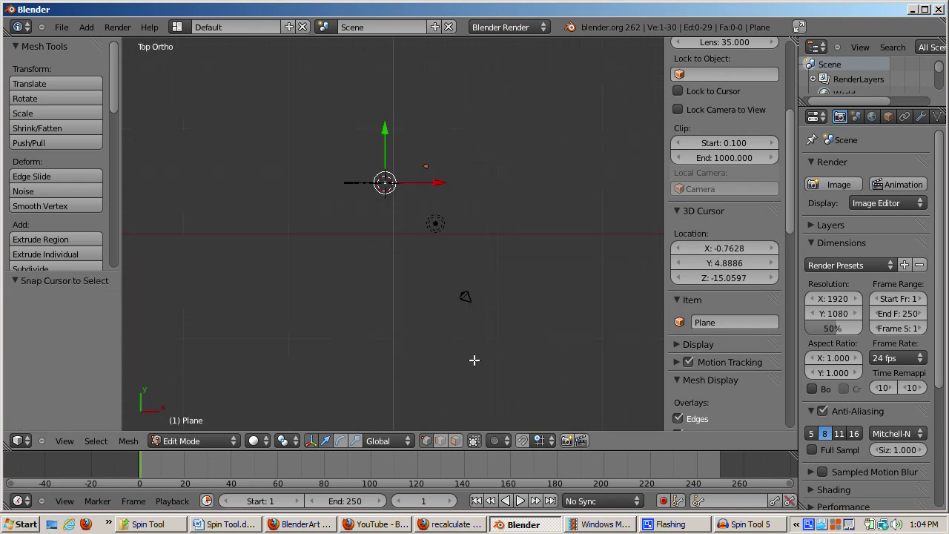
pyautogui.press('a')
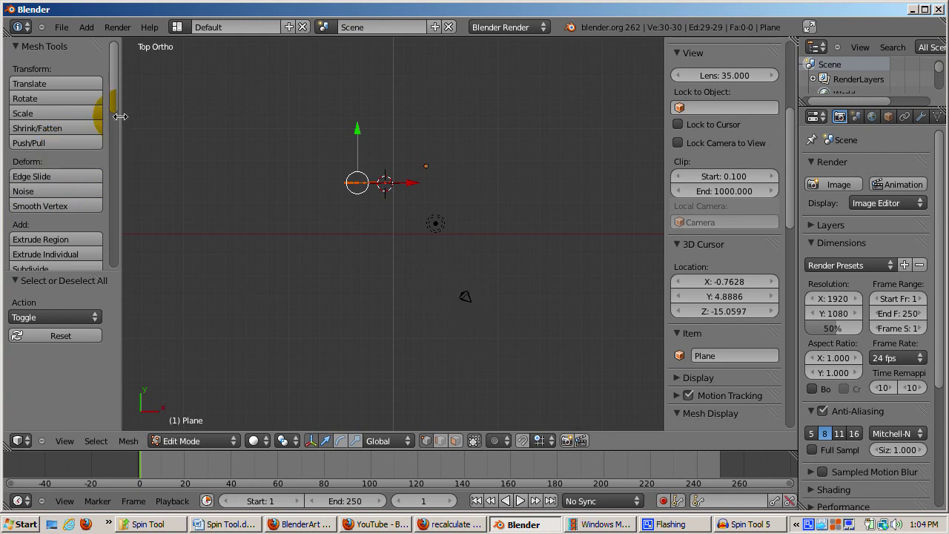
# - Spin the selected profile 360° around the 3D cursor
pyautogui.moveTo(114, 99); pyautogui.dragTo(96, 162)
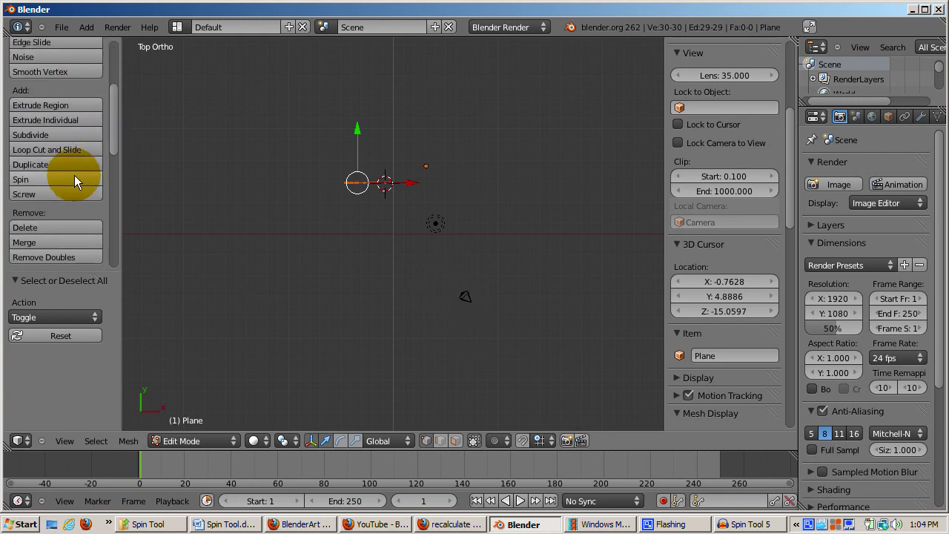
pyautogui.click(74, 180)
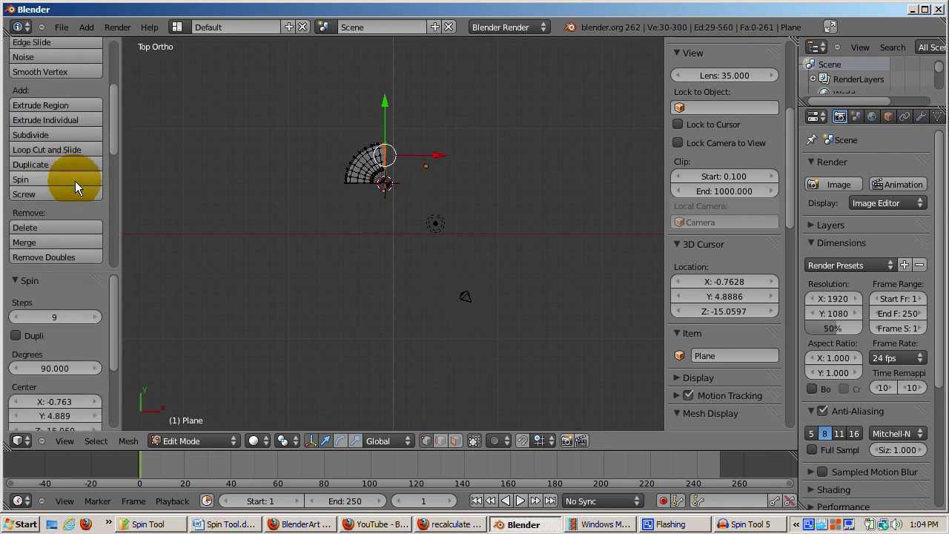
pyautogui.click(60, 366)
pyautogui.write('36')
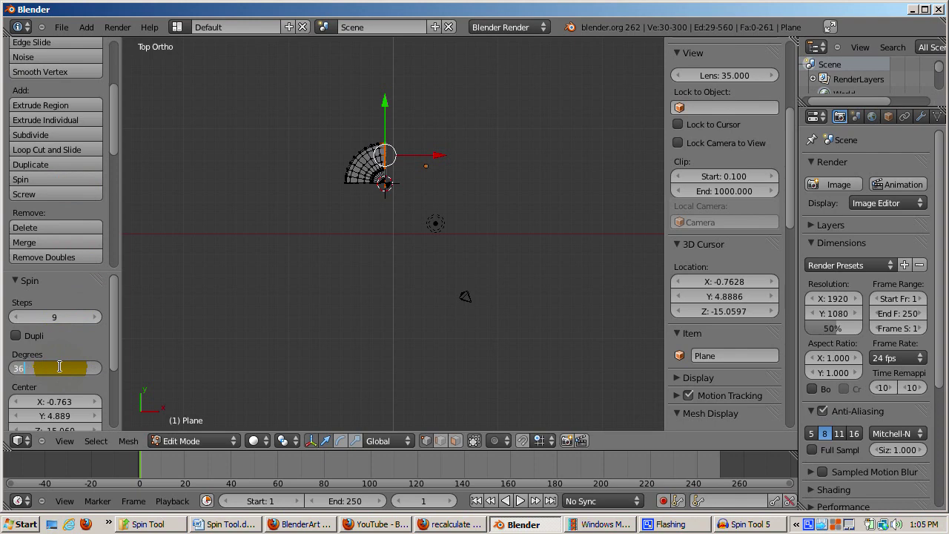
pyautogui.write('0')
pyautogui.press('Return')
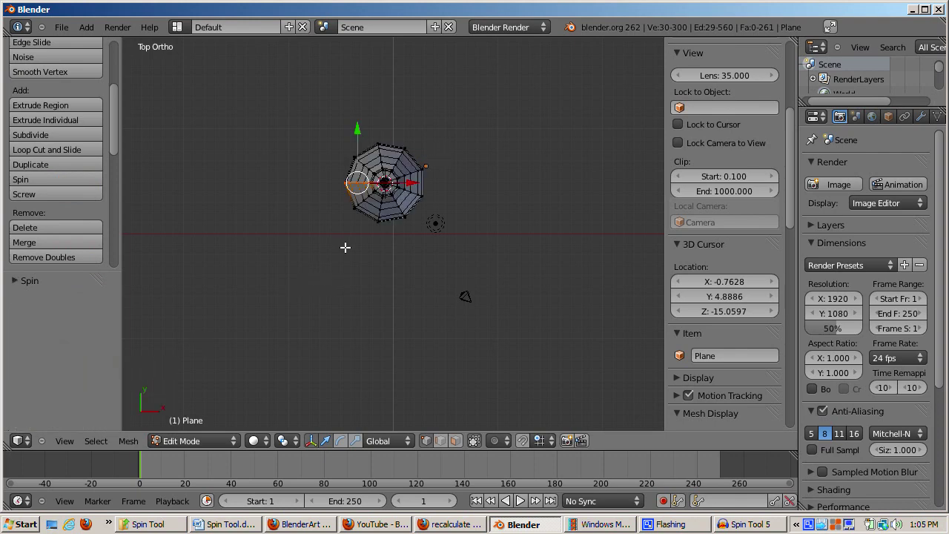
# - Remove the 38 duplicate vertices from the whole mesh and recalculate its normals
pyautogui.press('a')
pyautogui.press('w')
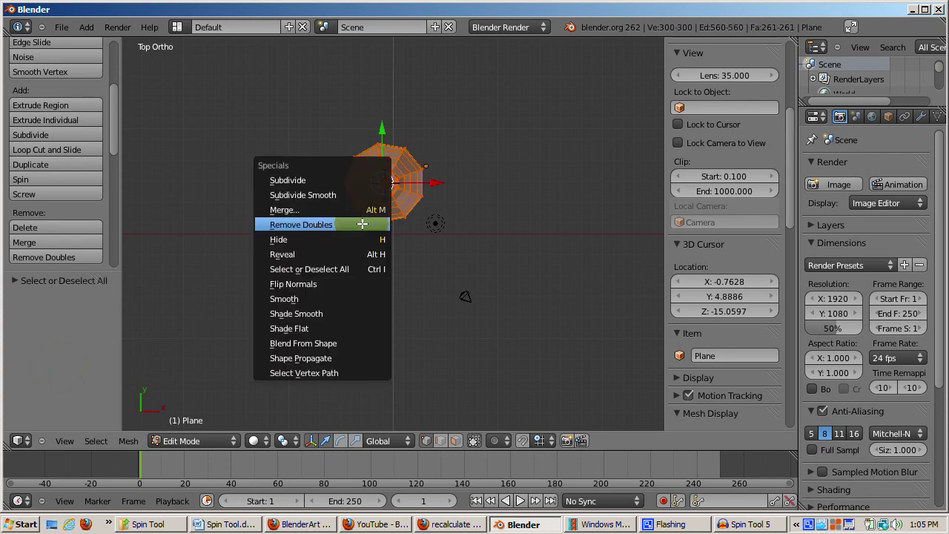
pyautogui.click(363, 223)
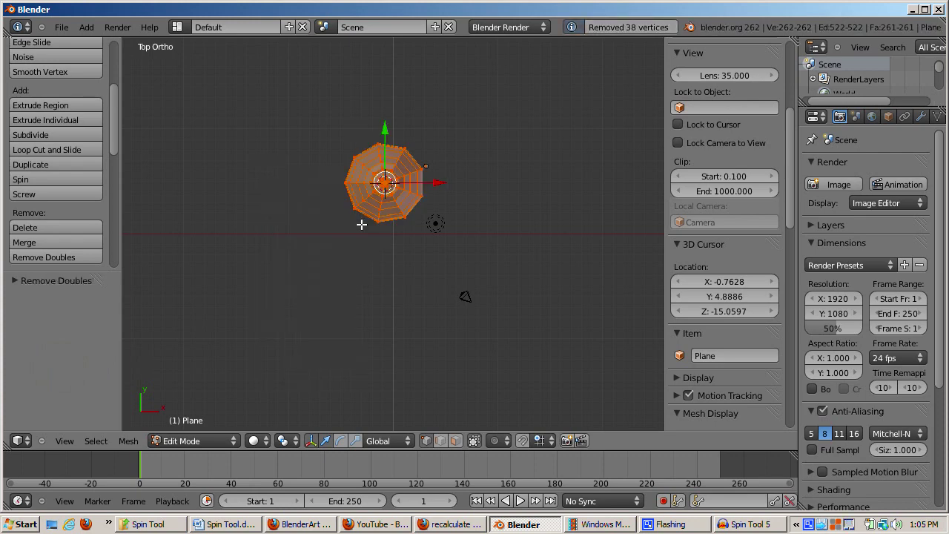
pyautogui.hotkey('ctrl', 'n')
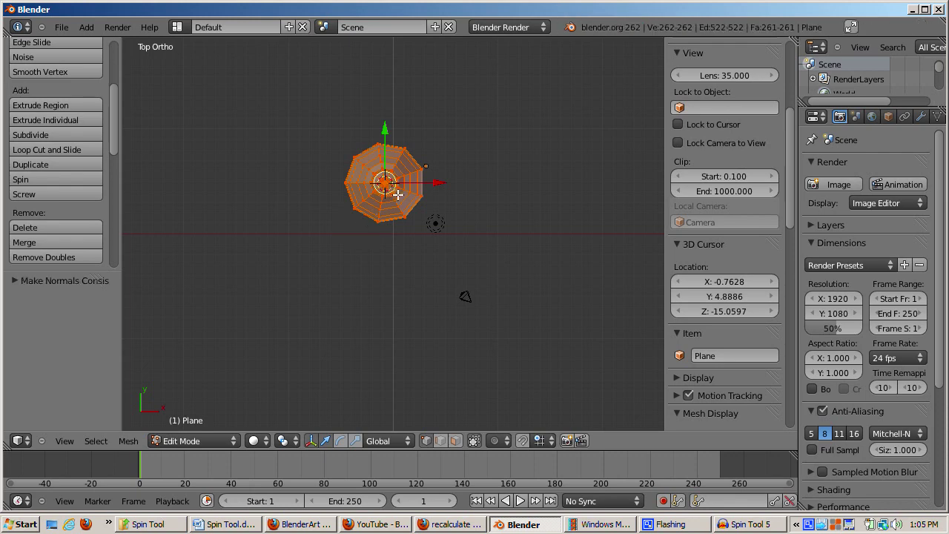
# - Return to Object Mode and orbit around the spun bottle to inspect it from several angles
pyautogui.press('Tab')
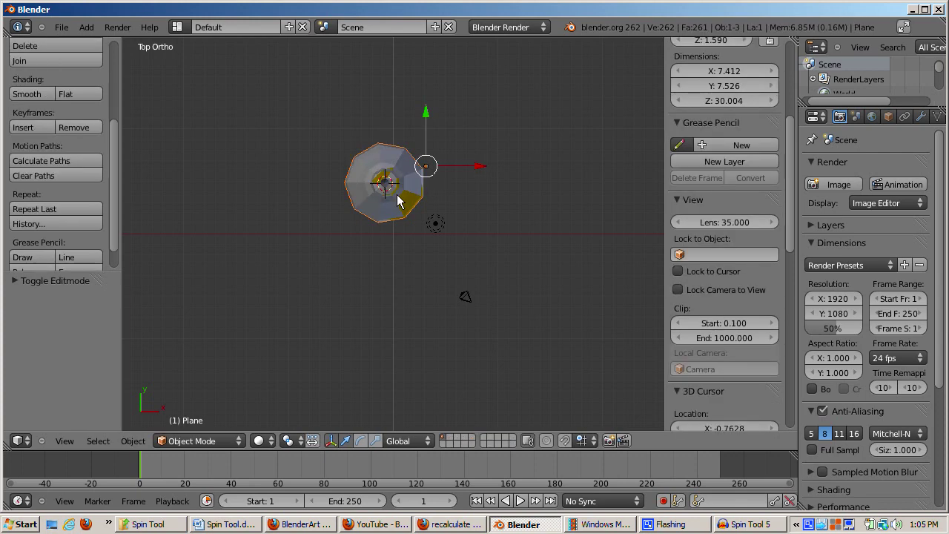
pyautogui.moveTo(398, 200); pyautogui.dragTo(455, 9, button='middle')
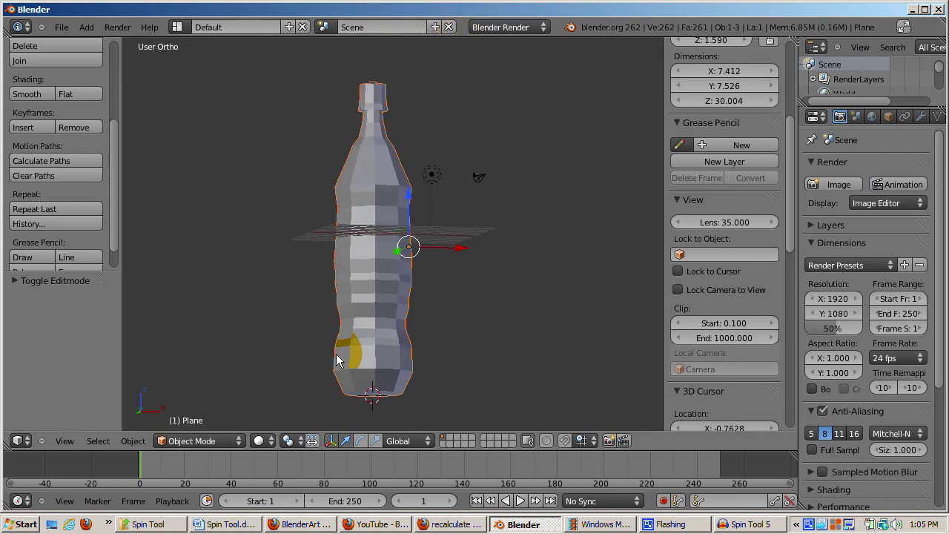
pyautogui.moveTo(337, 361); pyautogui.dragTo(360, 256, button='middle')
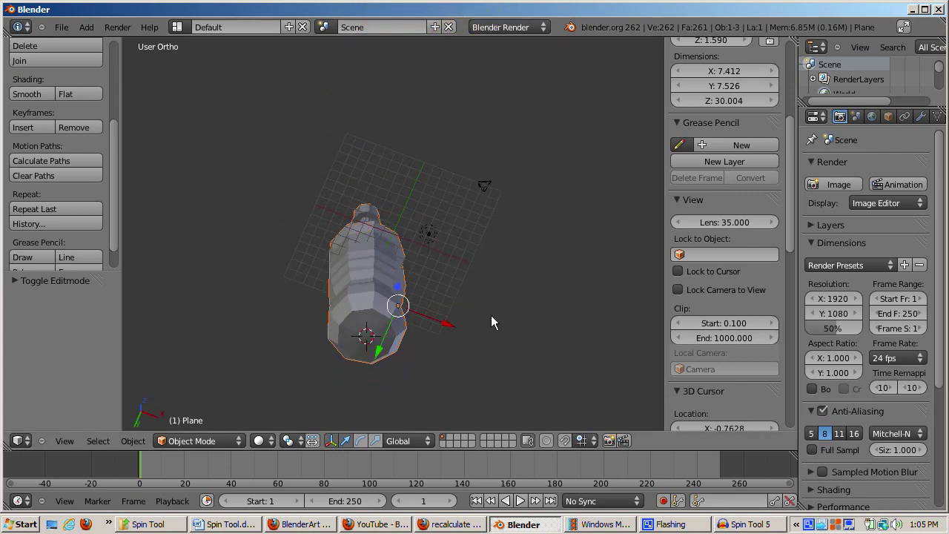
pyautogui.press('Tab')
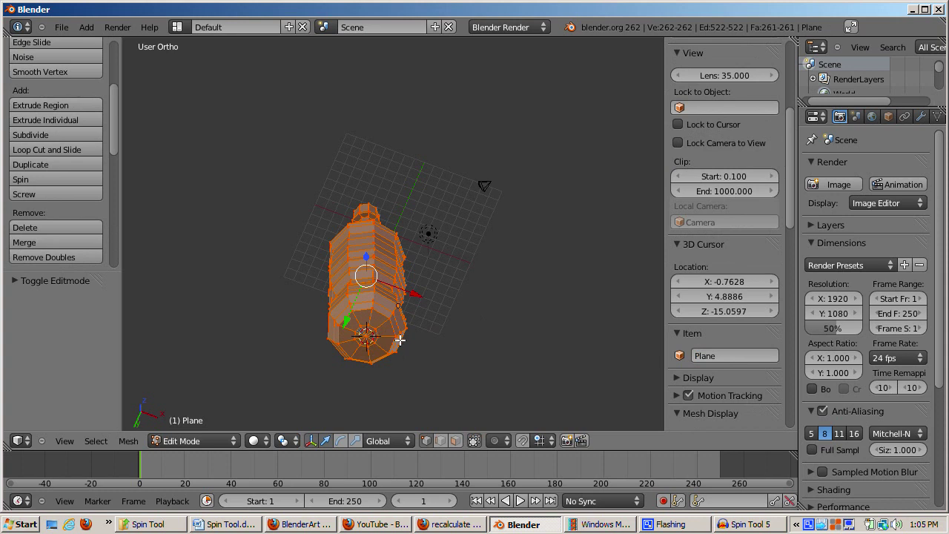
pyautogui.press('Tab')
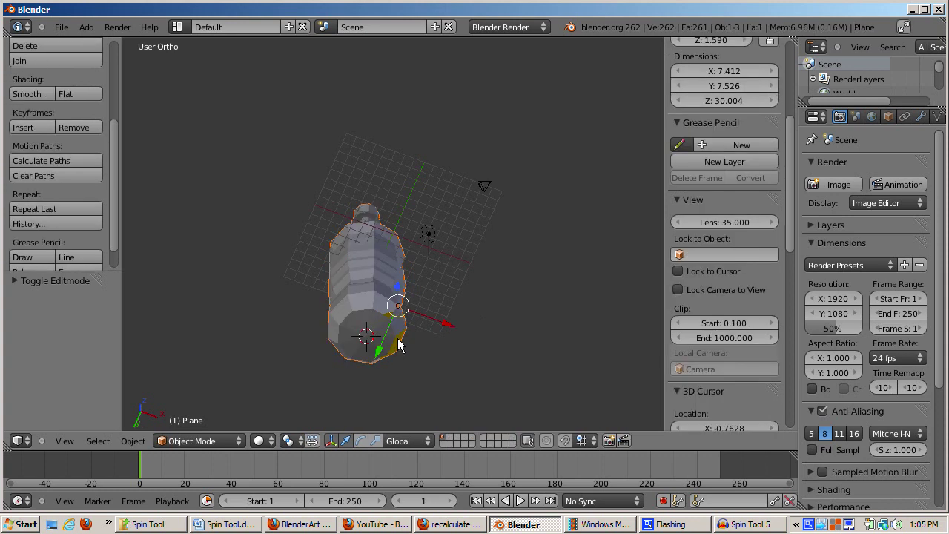
pyautogui.moveTo(398, 345); pyautogui.dragTo(459, 451, button='middle')
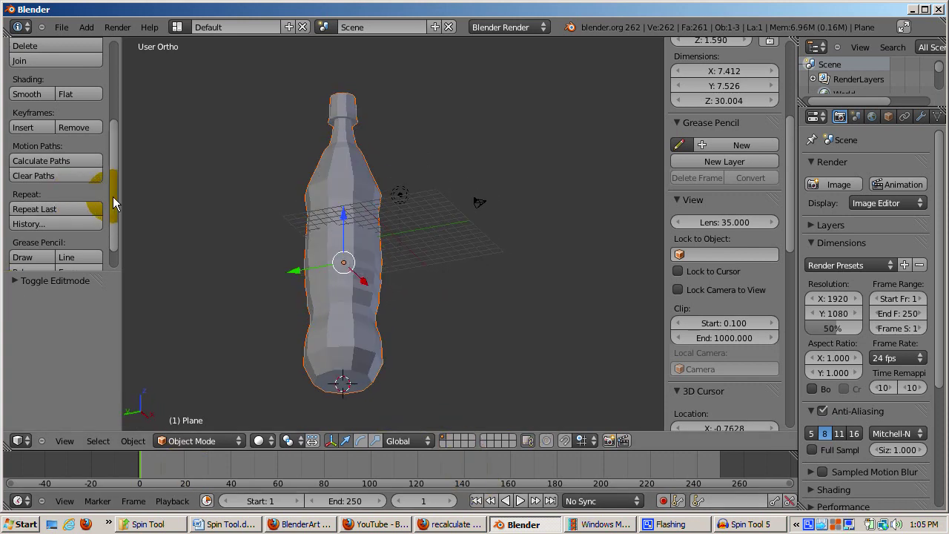
pyautogui.moveTo(113, 196); pyautogui.dragTo(121, 71)
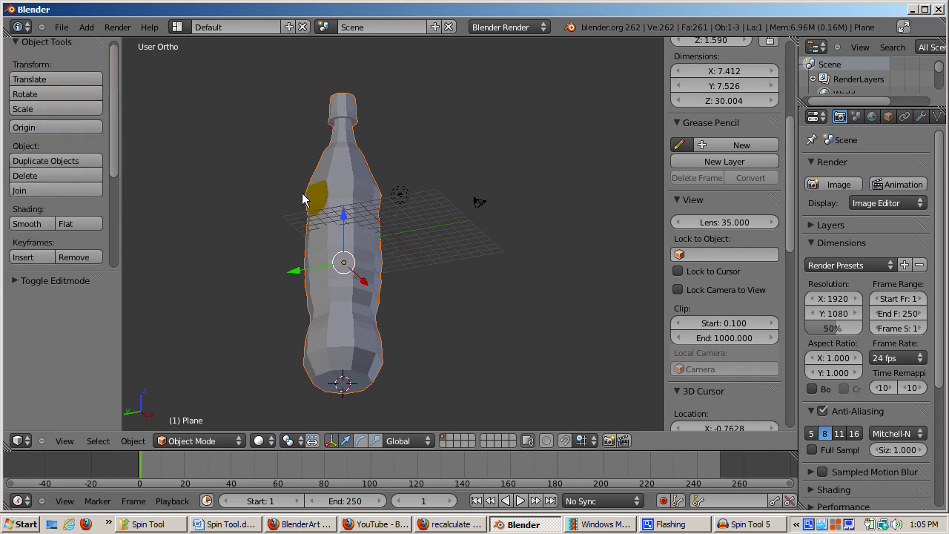
pyautogui.moveTo(330, 167); pyautogui.dragTo(330, 304, button='middle')
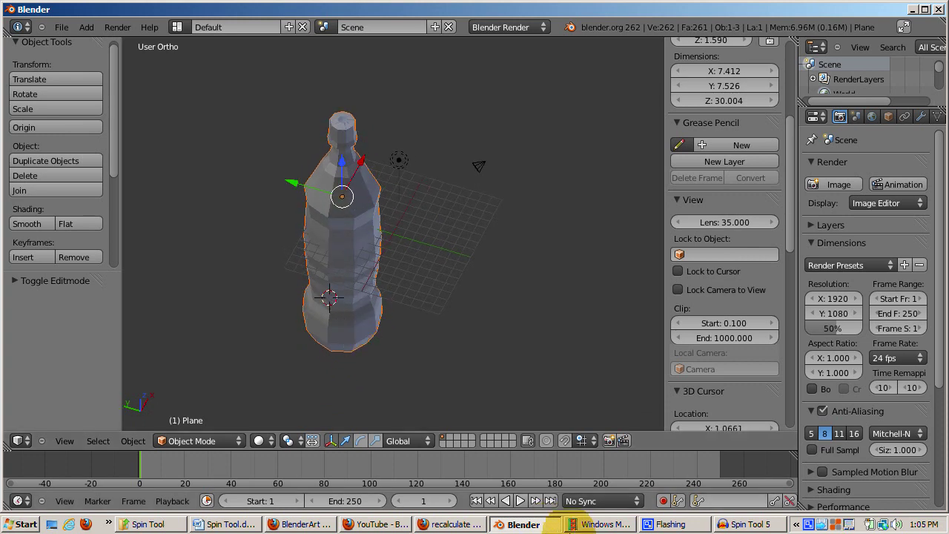
pyautogui.click(809, 524)
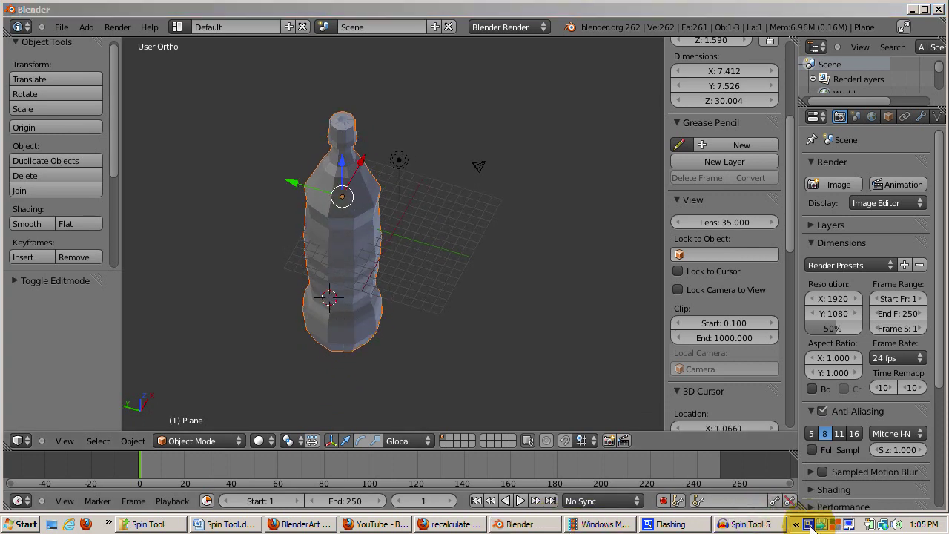